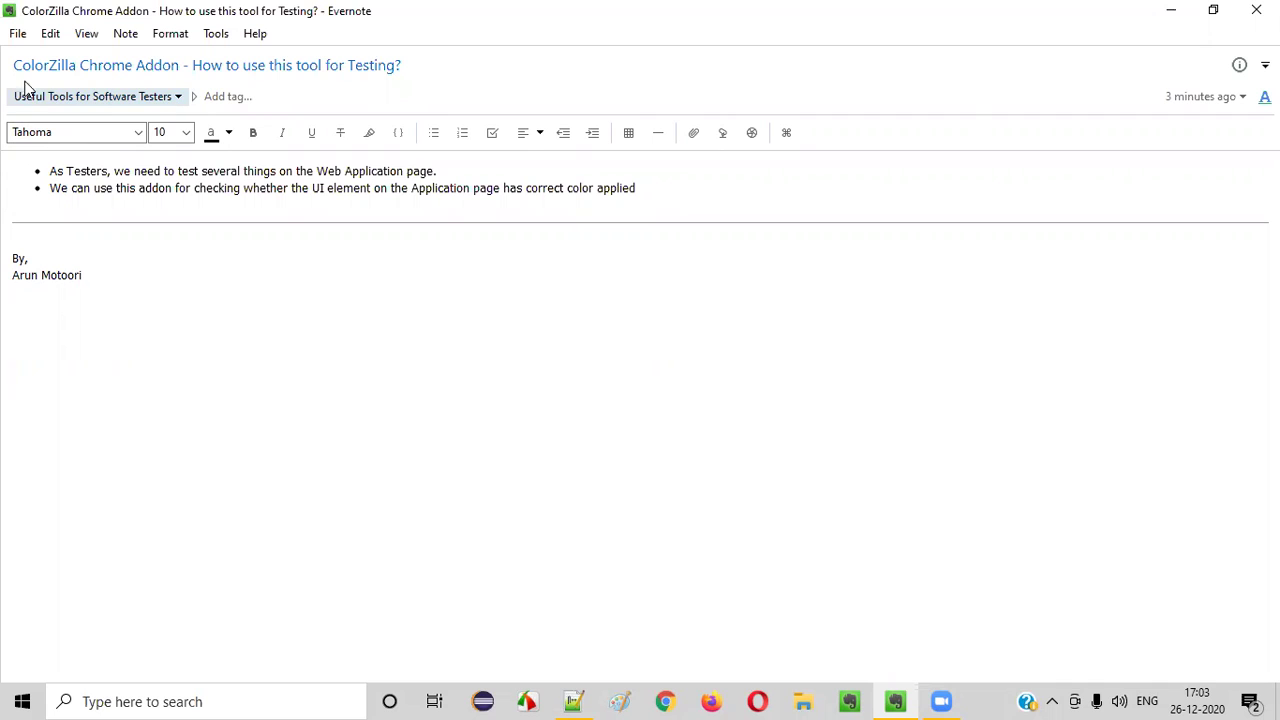
Launch Chrome and load the tutorialsninja.com/demo Your Store page.
left_click_drag(77, 65, 9, 59)
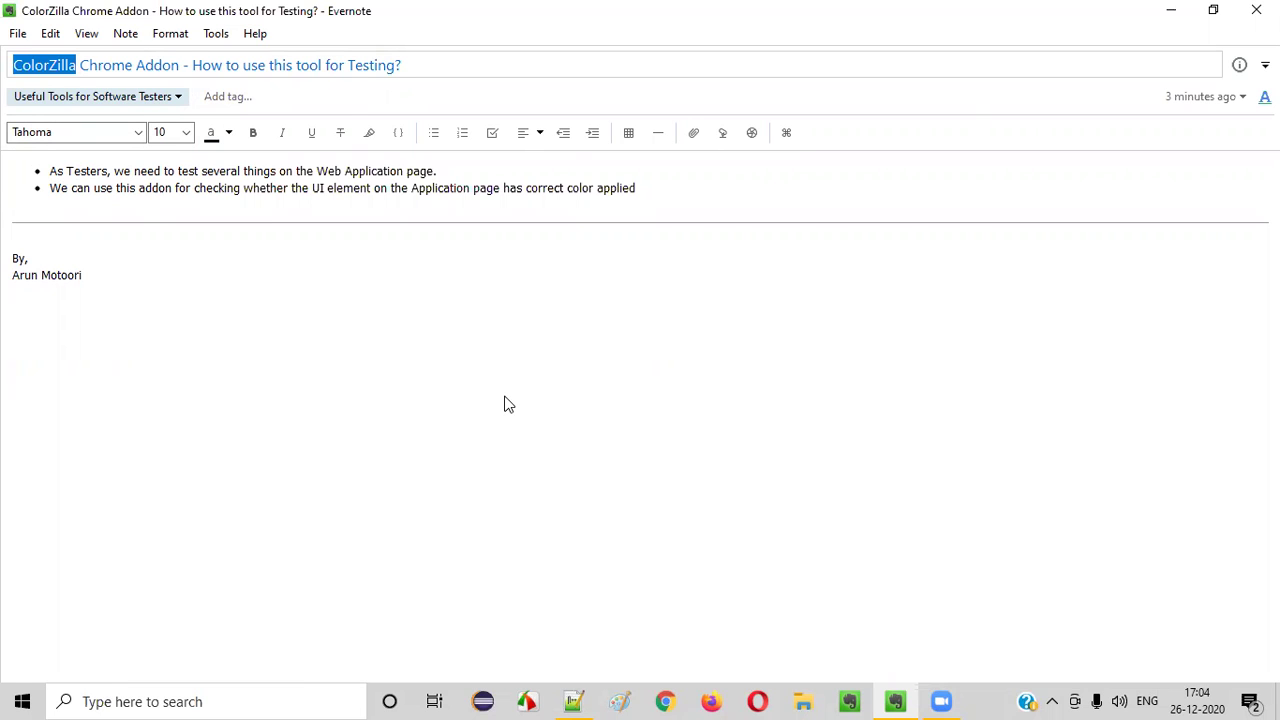
left_click(665, 701)
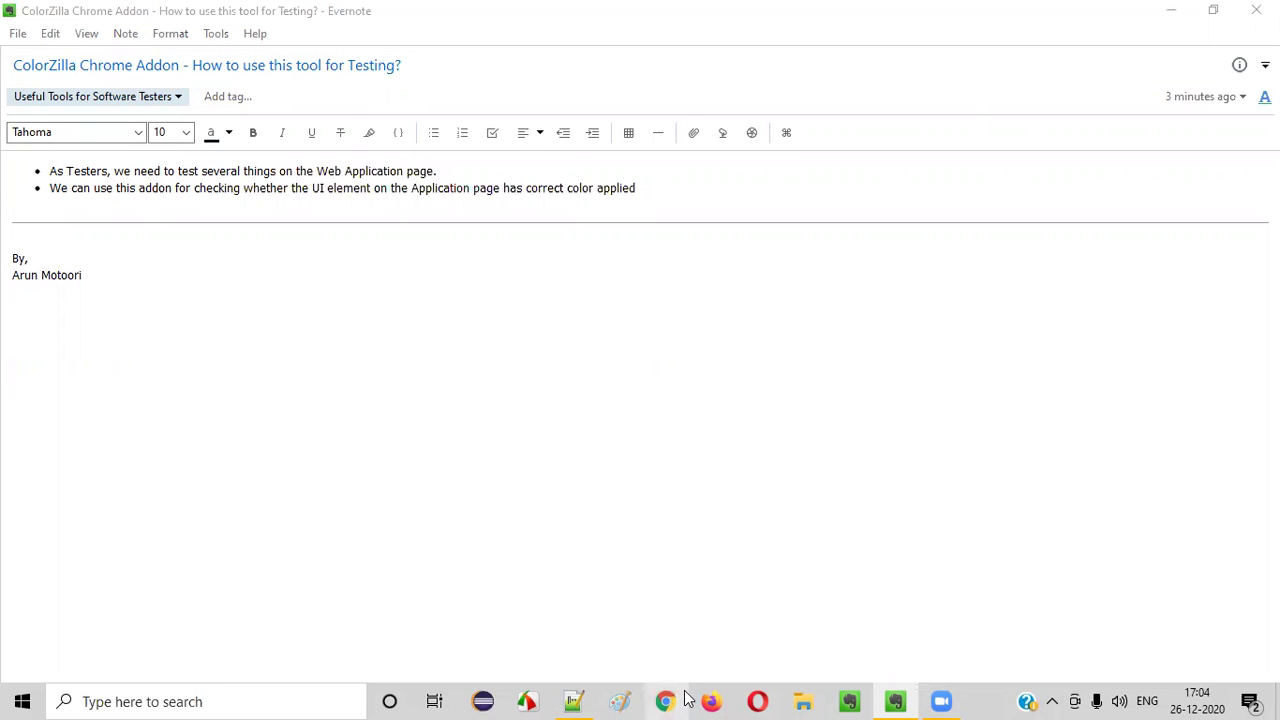
type("t")
key("Return")
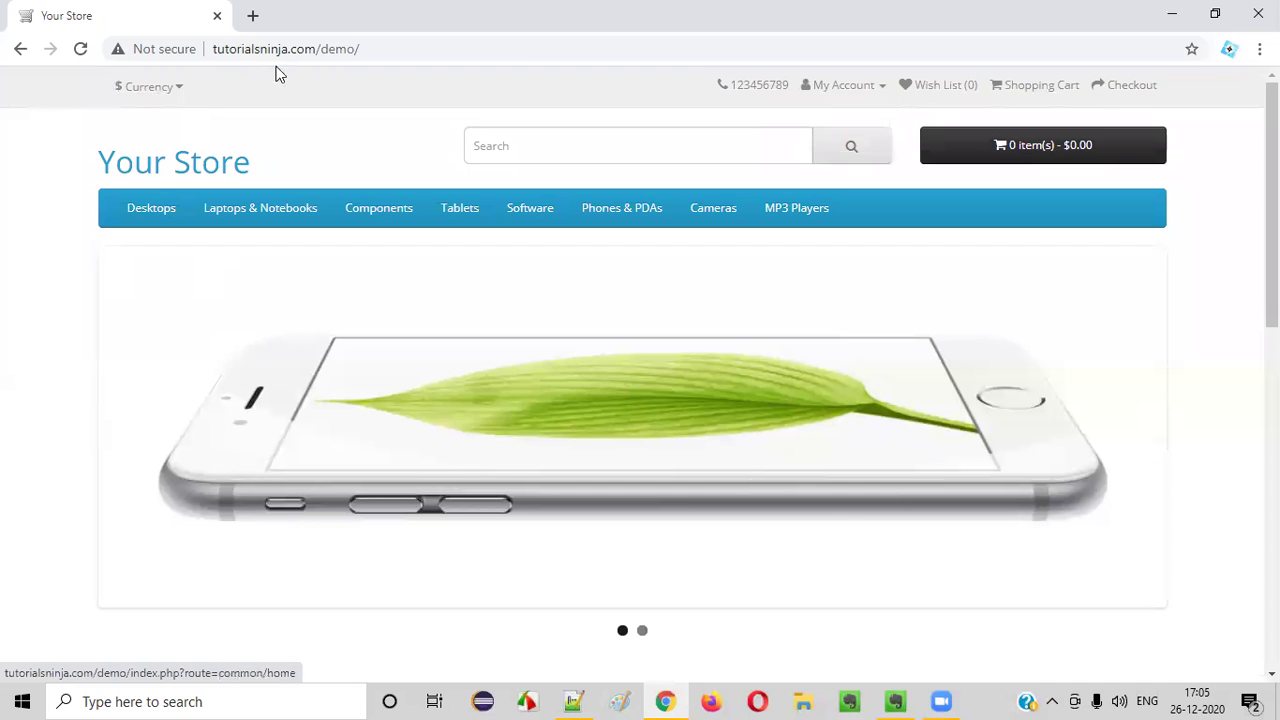
Open a second blank tab beside the store and end on it.
key("ctrl+t")
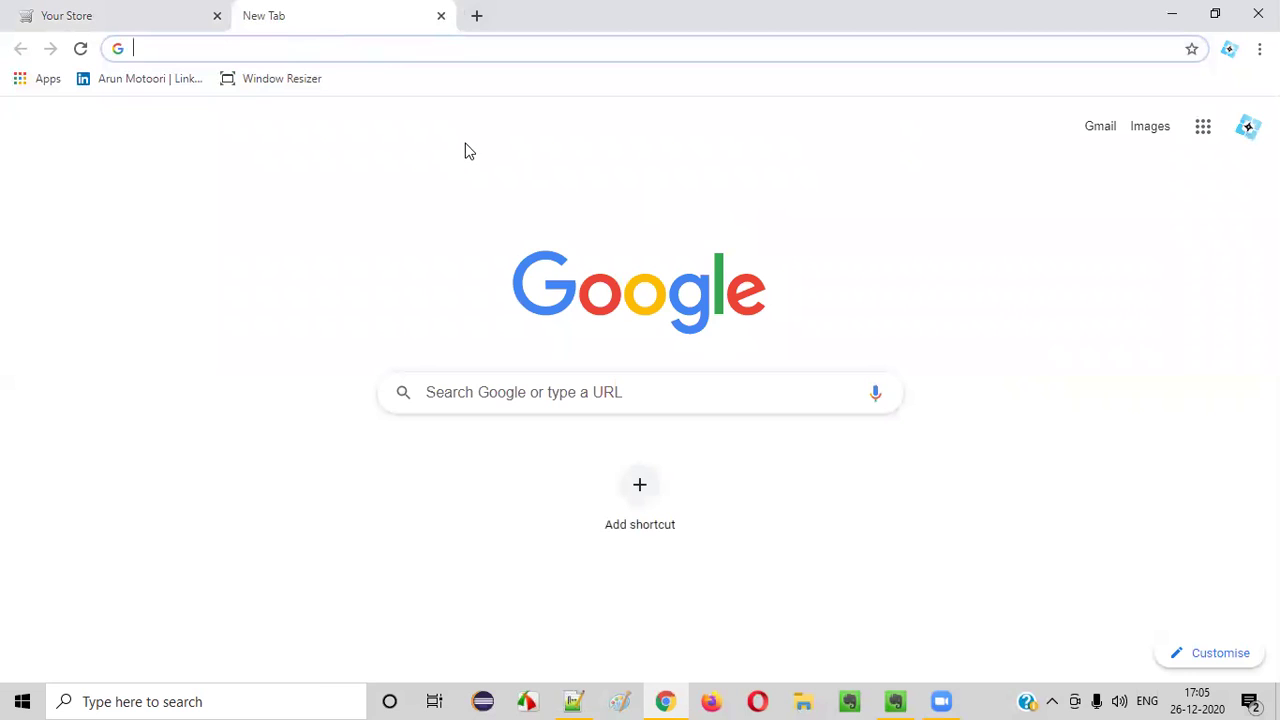
left_click(100, 12)
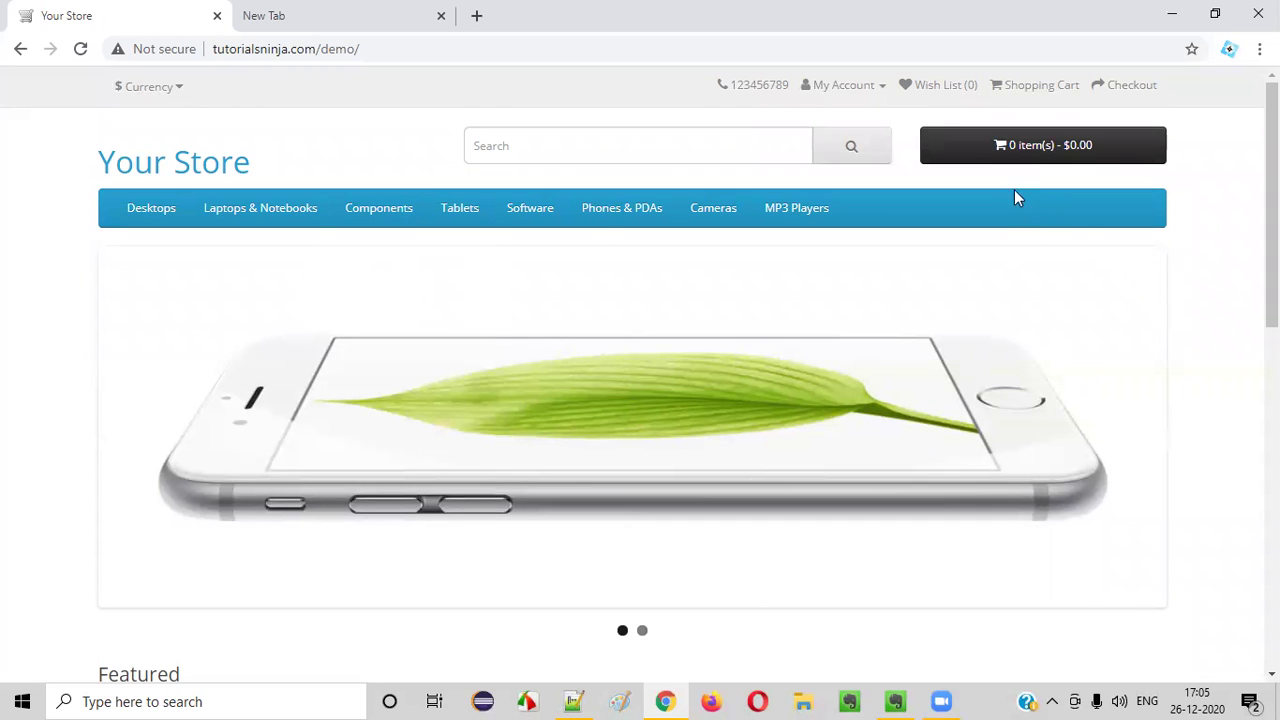
left_click(303, 20)
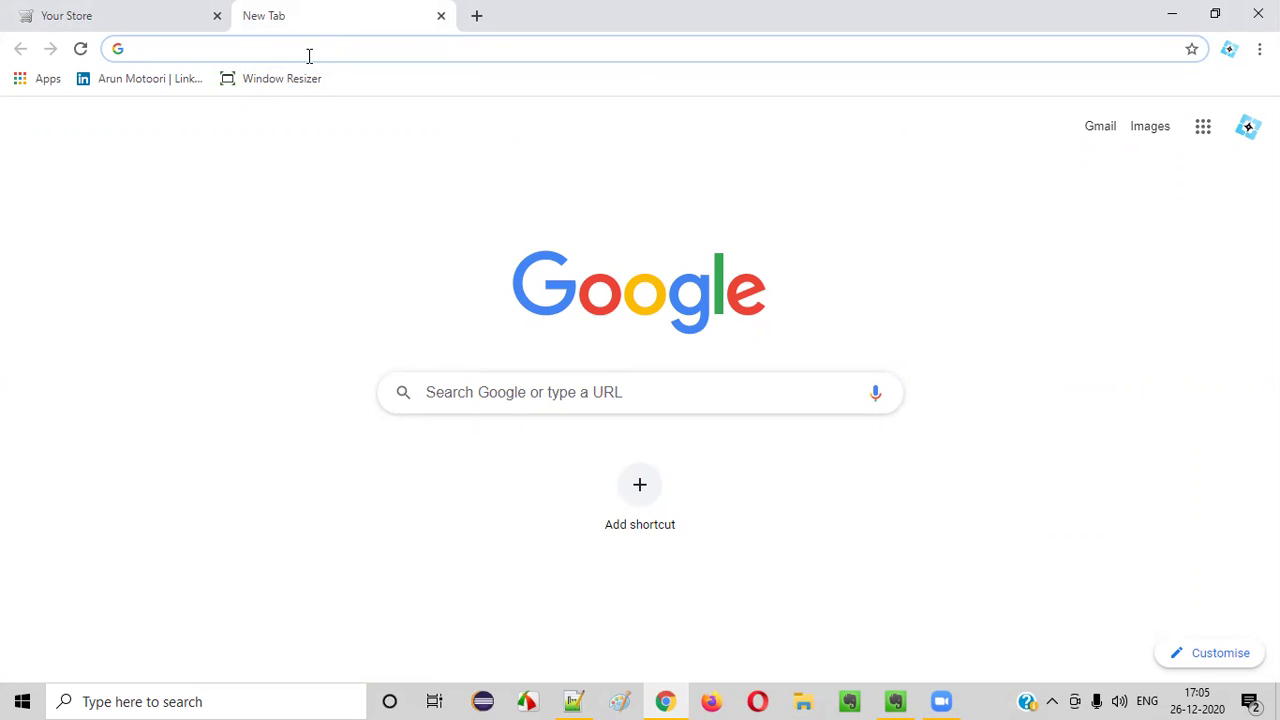
Search Google for 'ColorZilla' and scroll down to its Chrome Web Store result.
type("ColorZil")
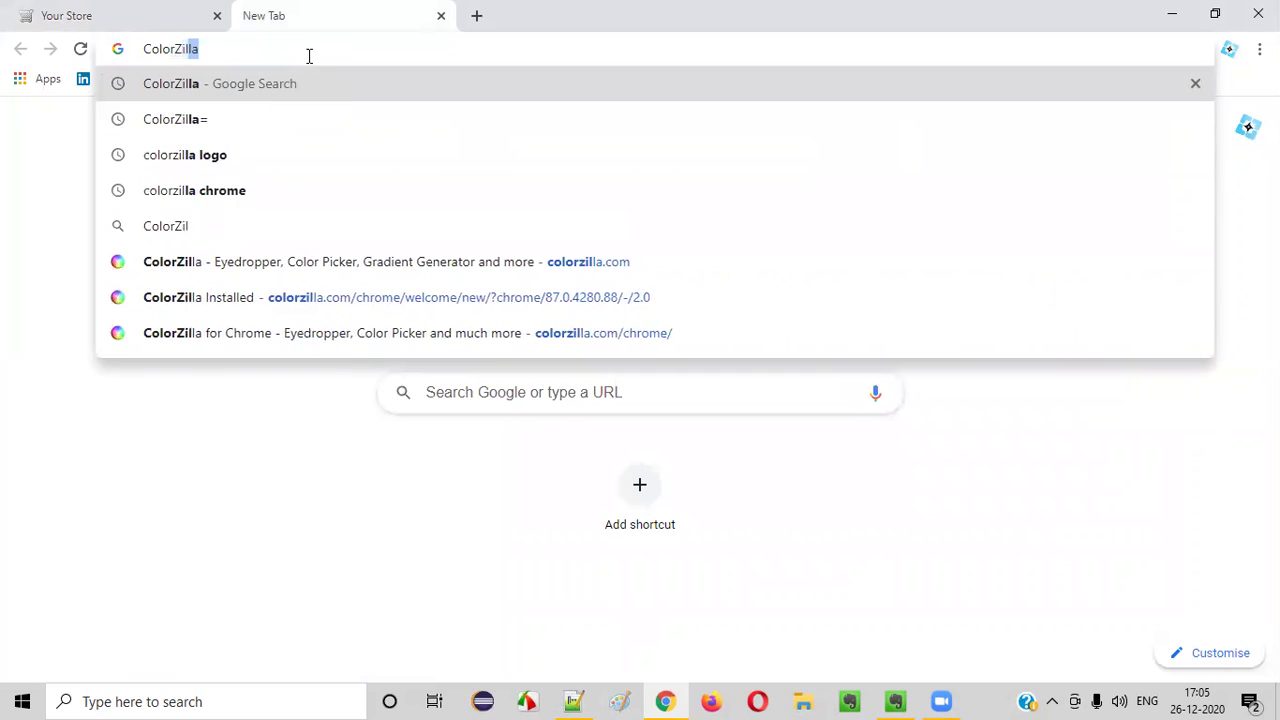
type("la")
key("Return")
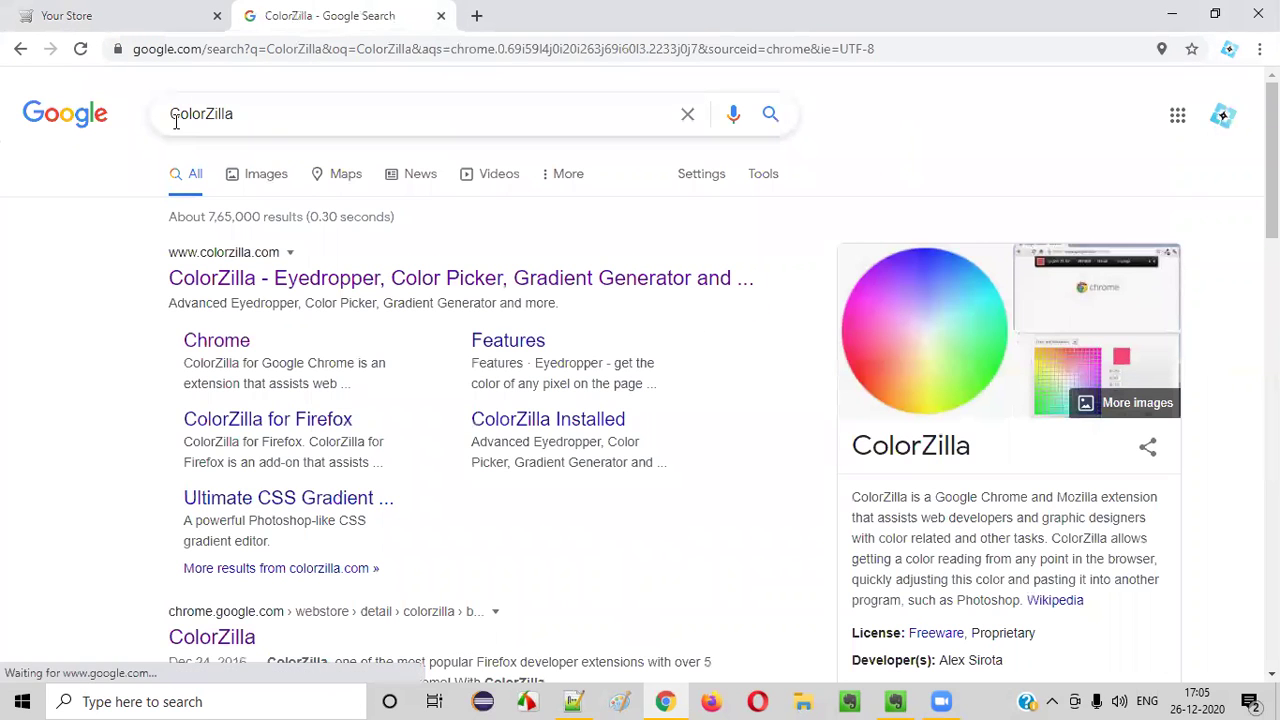
scroll(200, 166, "down", 1)
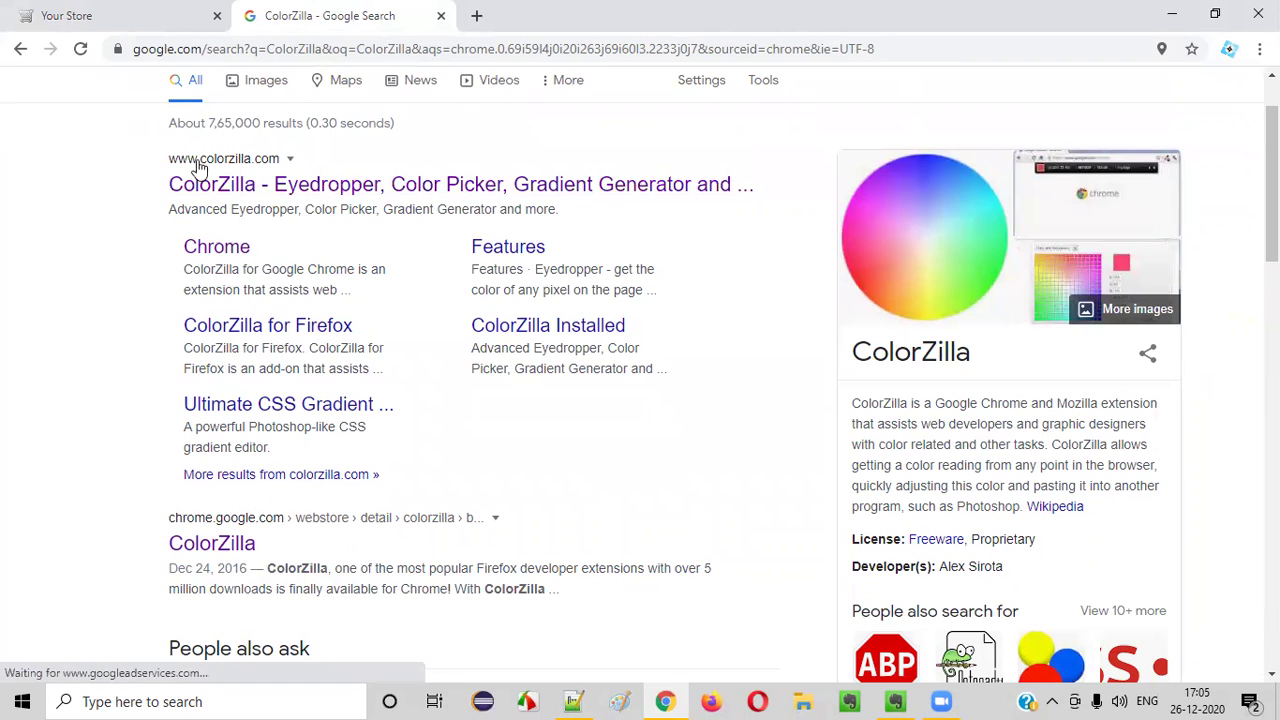
scroll(325, 263, "down", 2)
scroll(325, 263, "down", 2)
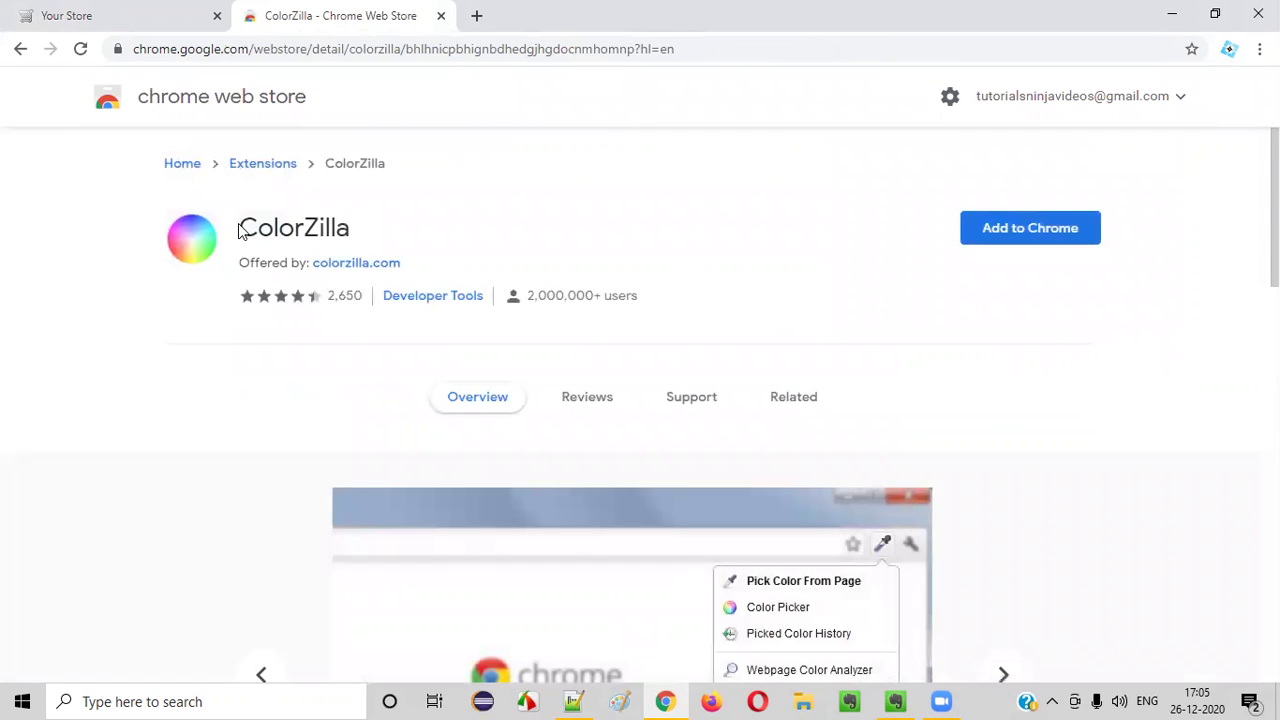
Add the ColorZilla extension to Chrome from its Web Store page.
left_click_drag(241, 228, 362, 238)
left_click(510, 218)
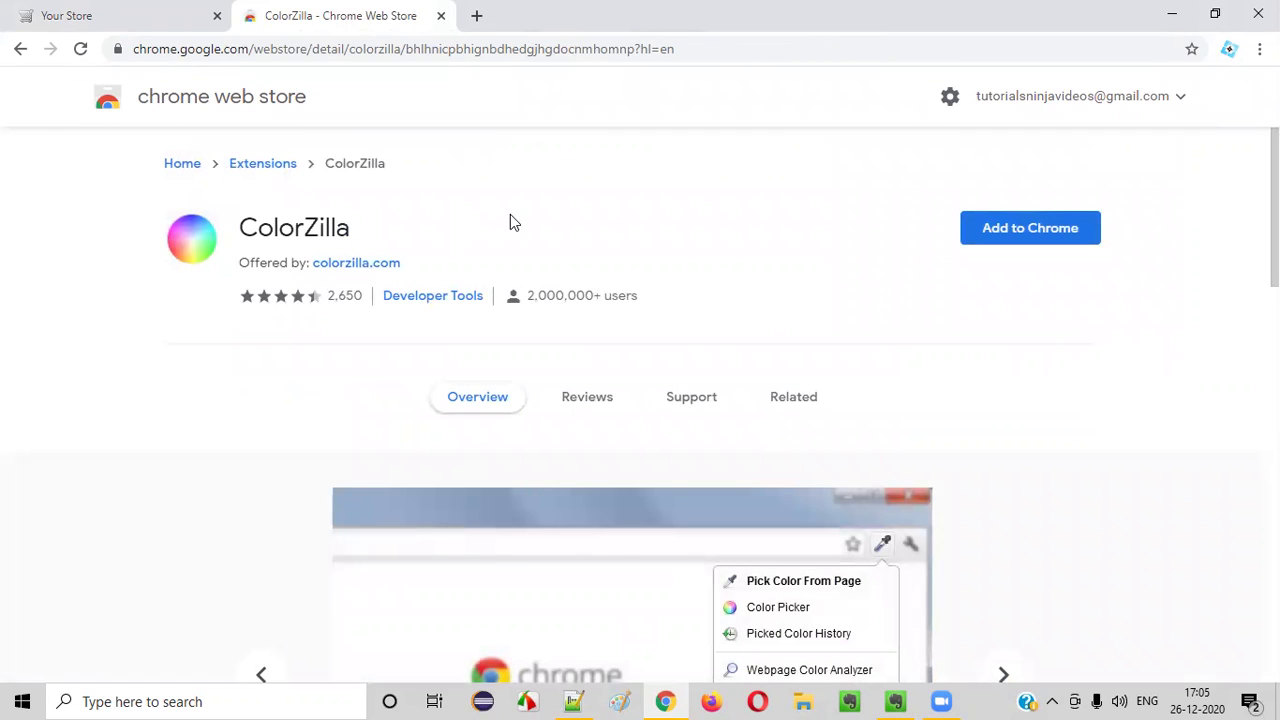
left_click(1048, 237)
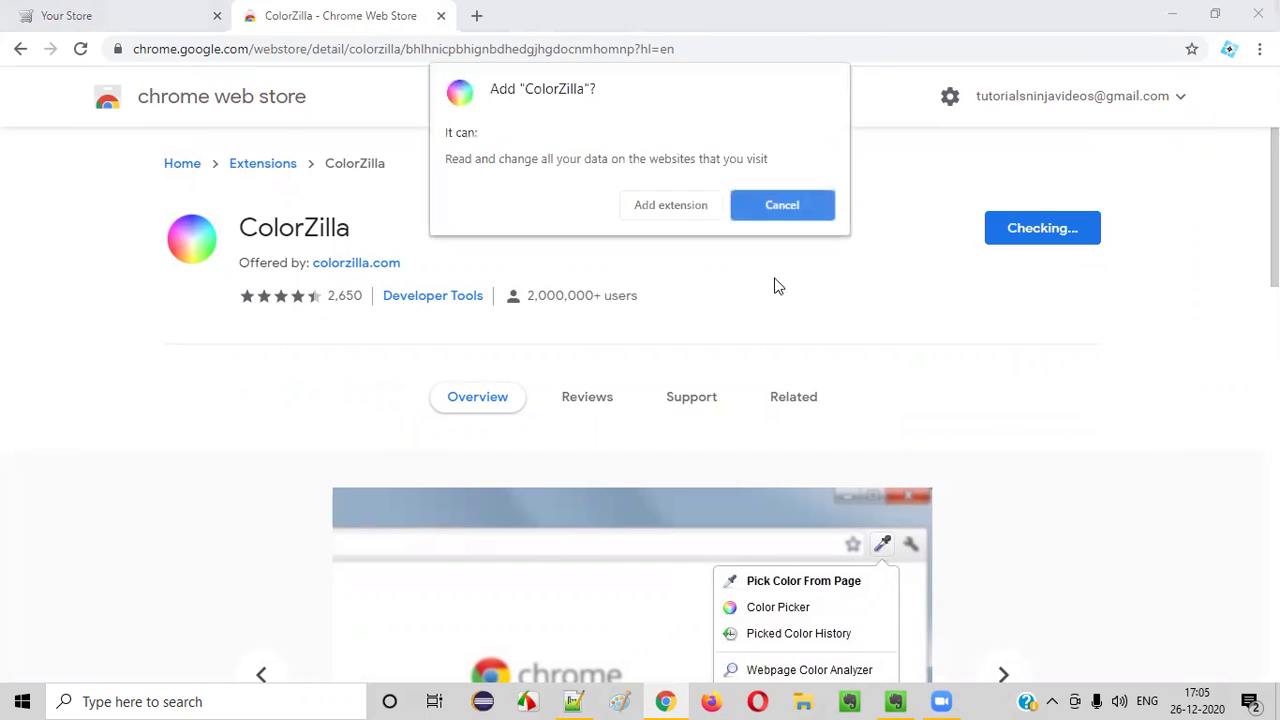
left_click(684, 207)
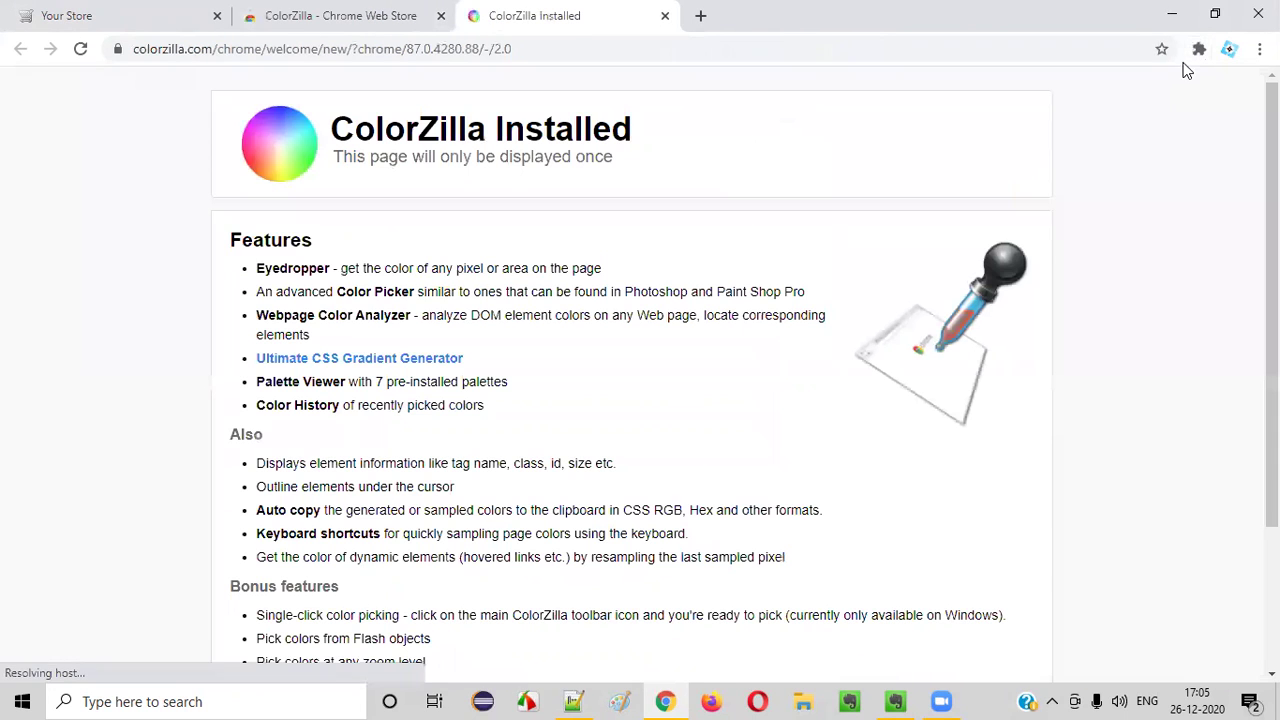
Close the store tab and pin ColorZilla to the toolbar from the Extensions menu.
left_click(440, 17)
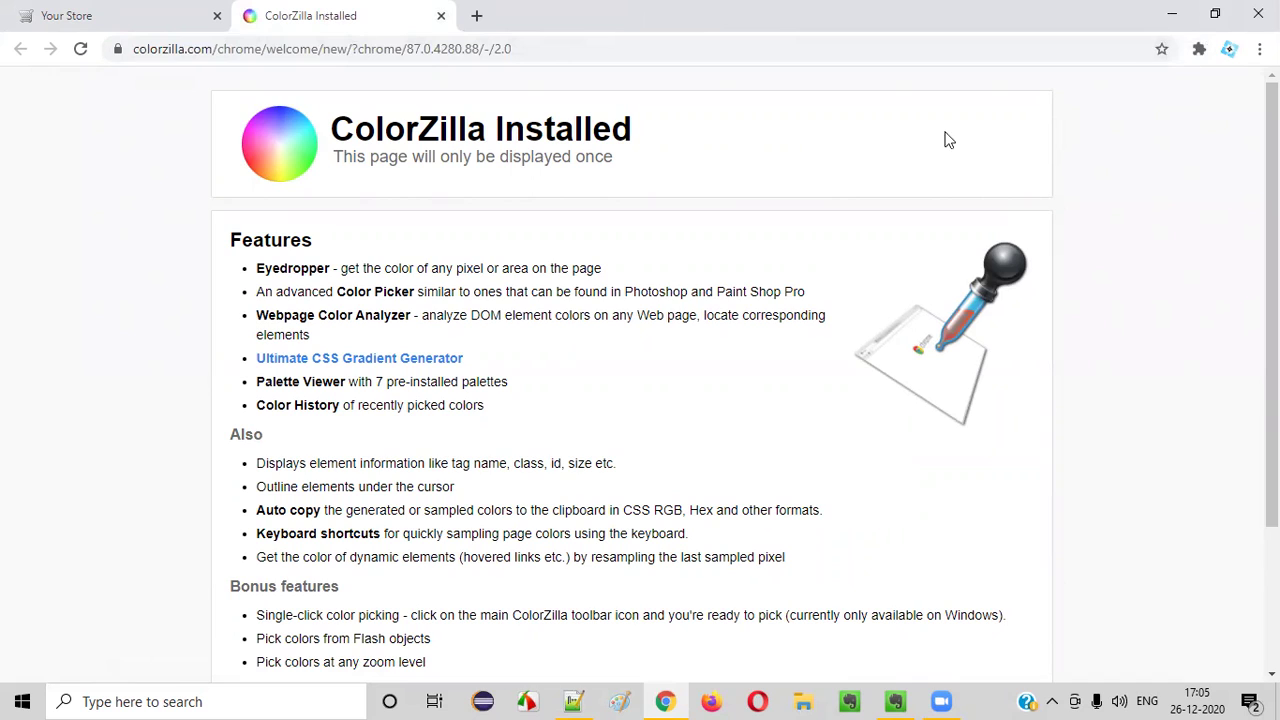
left_click(1199, 50)
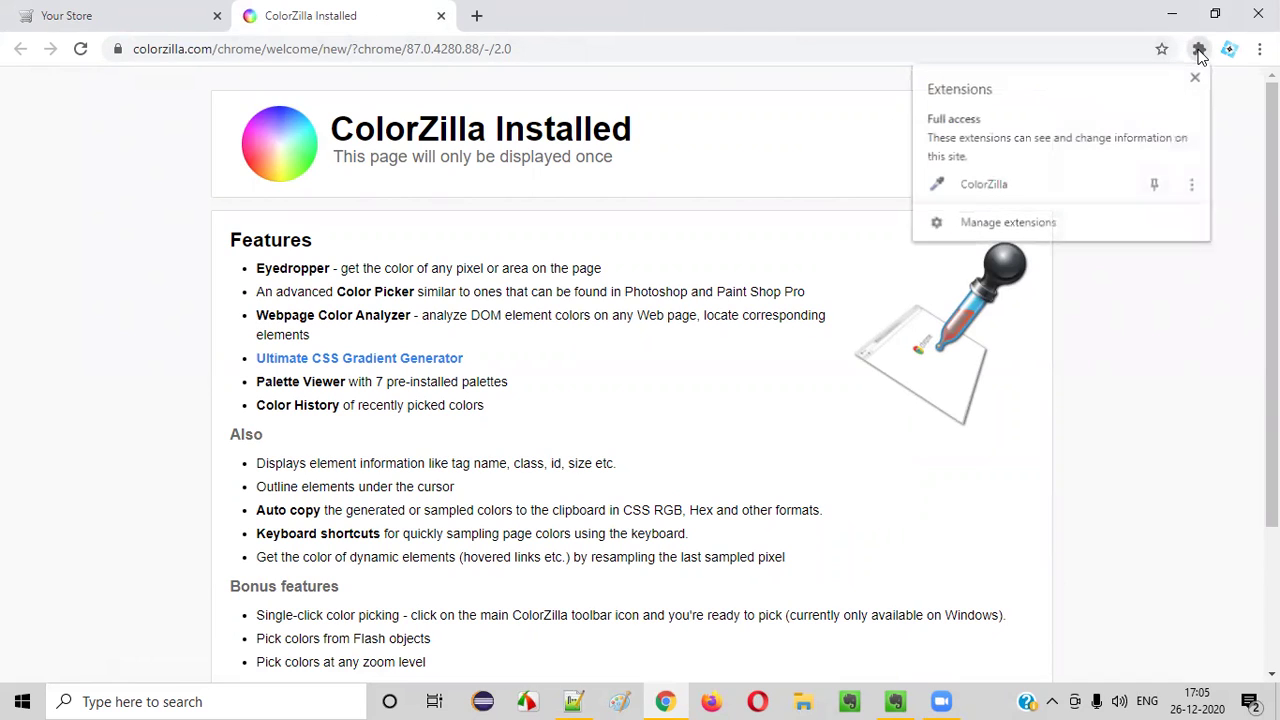
left_click(1155, 186)
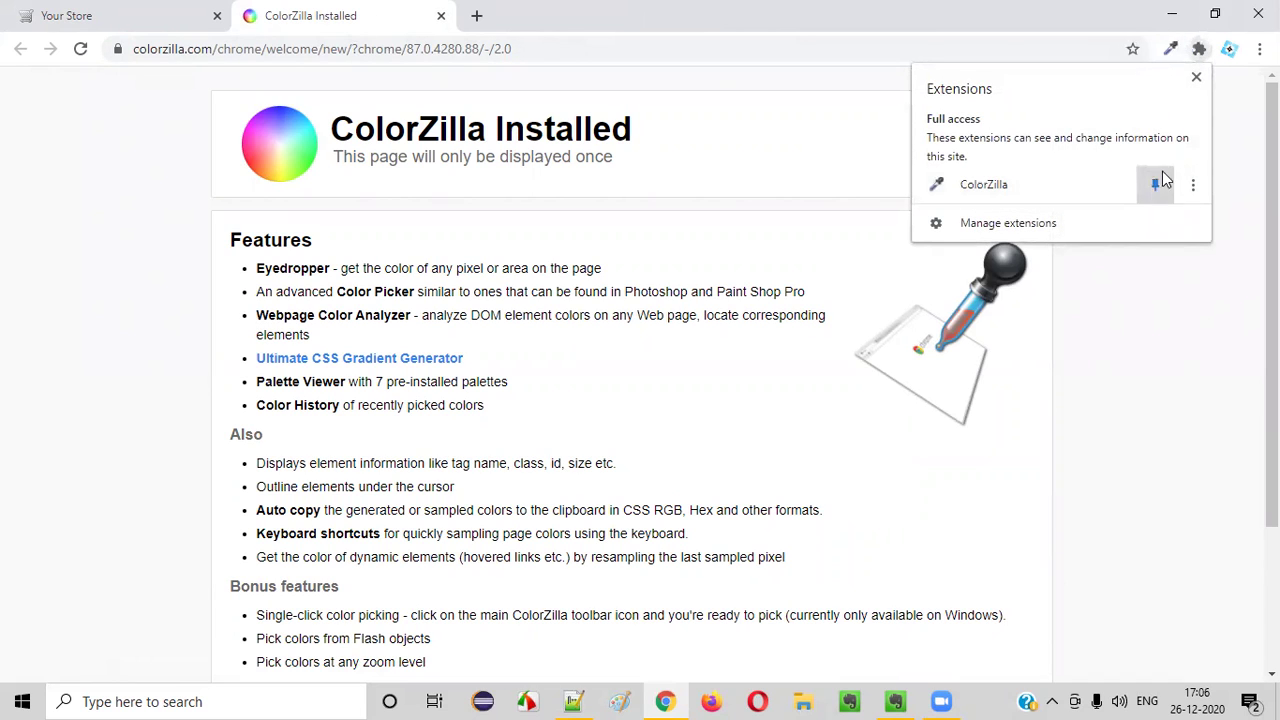
left_click(1196, 77)
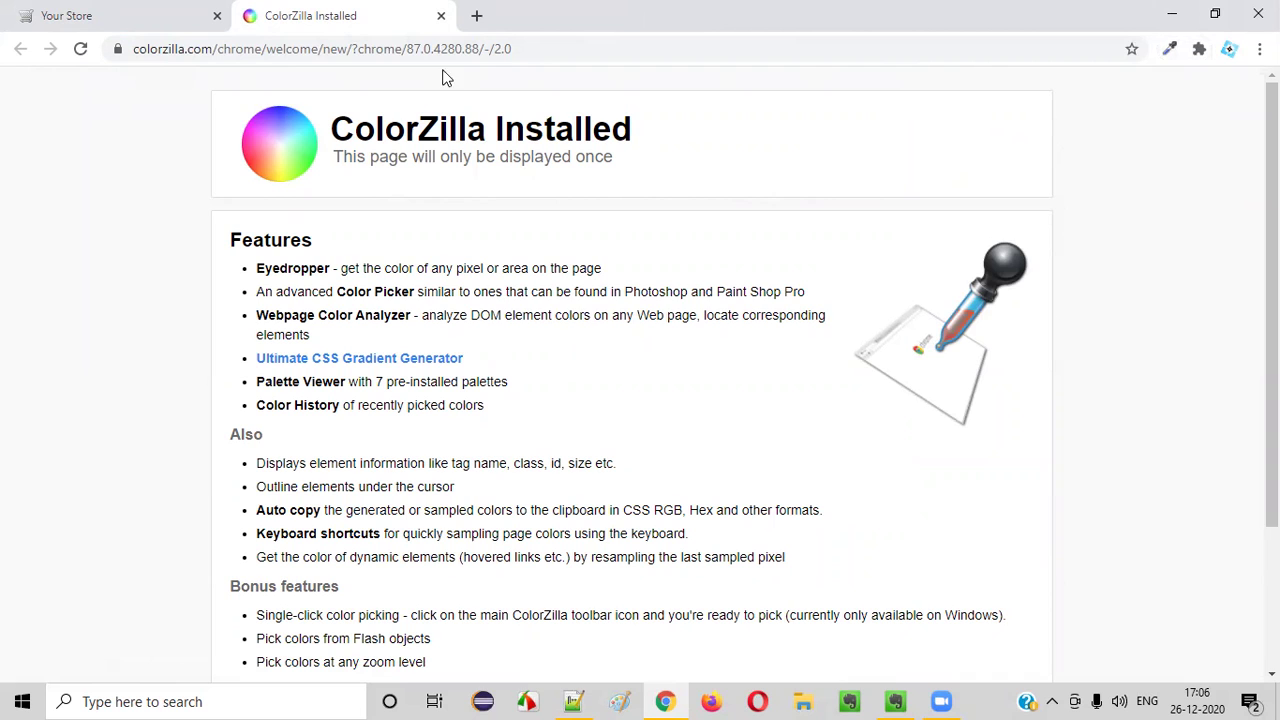
Close the welcome tab and pick the blue menu bar's colour (#2199C6) with ColorZilla.
left_click(440, 15)
left_click(1257, 14)
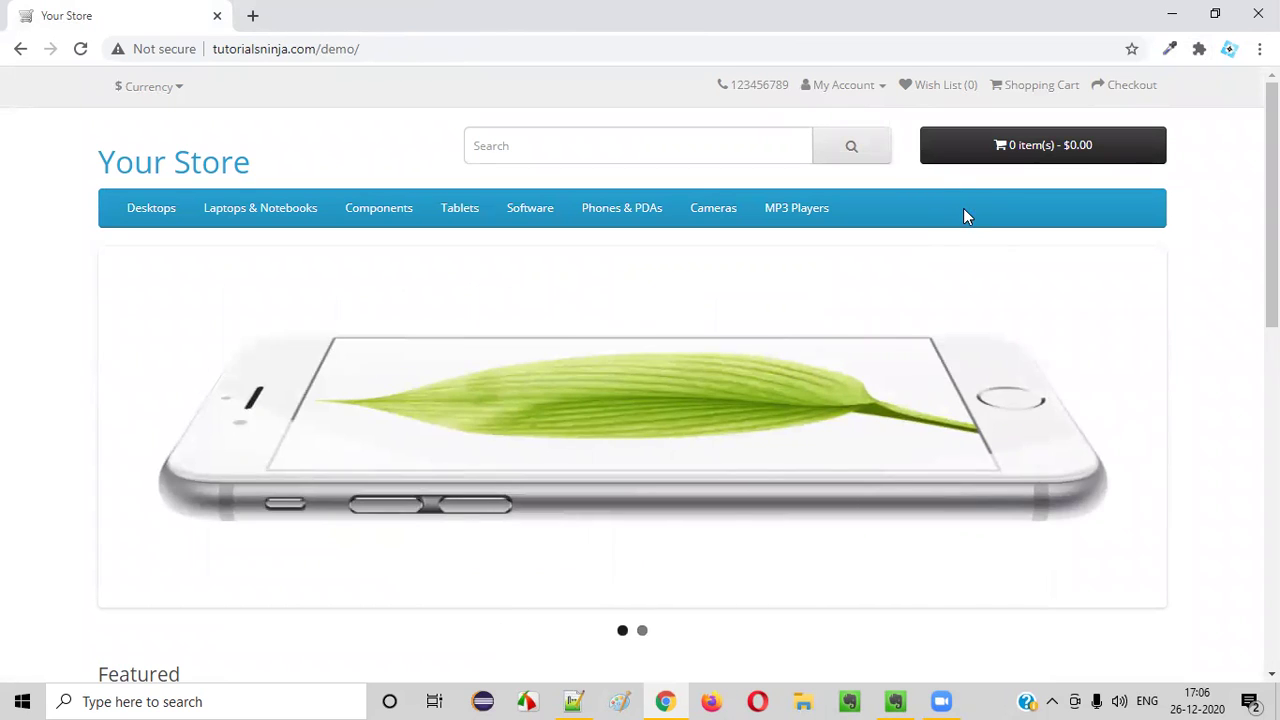
left_click(1169, 50)
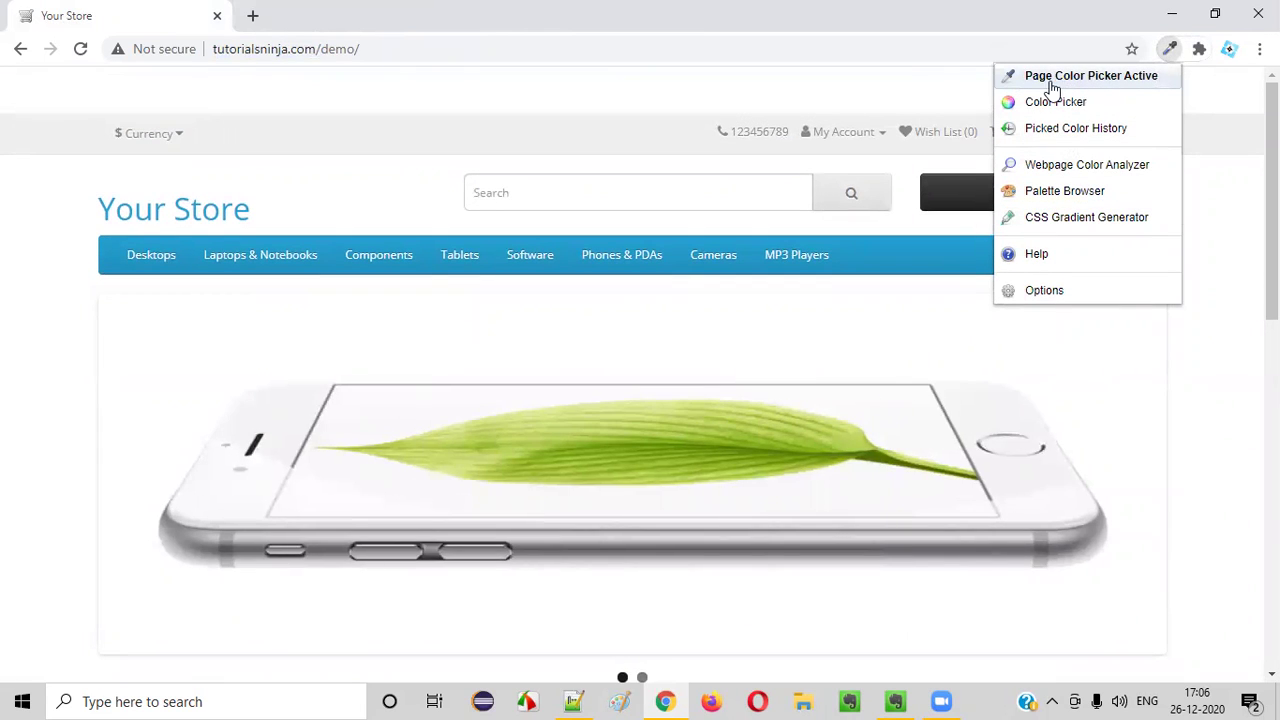
left_click(1121, 80)
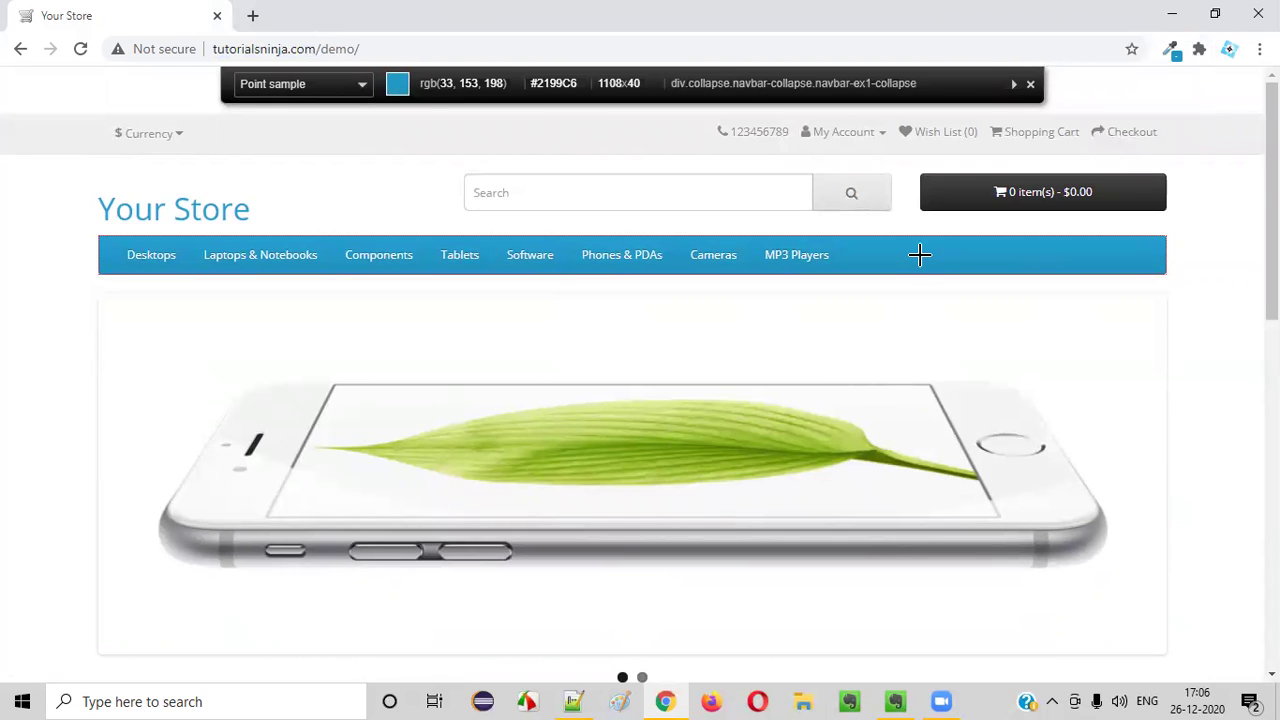
left_click(920, 255)
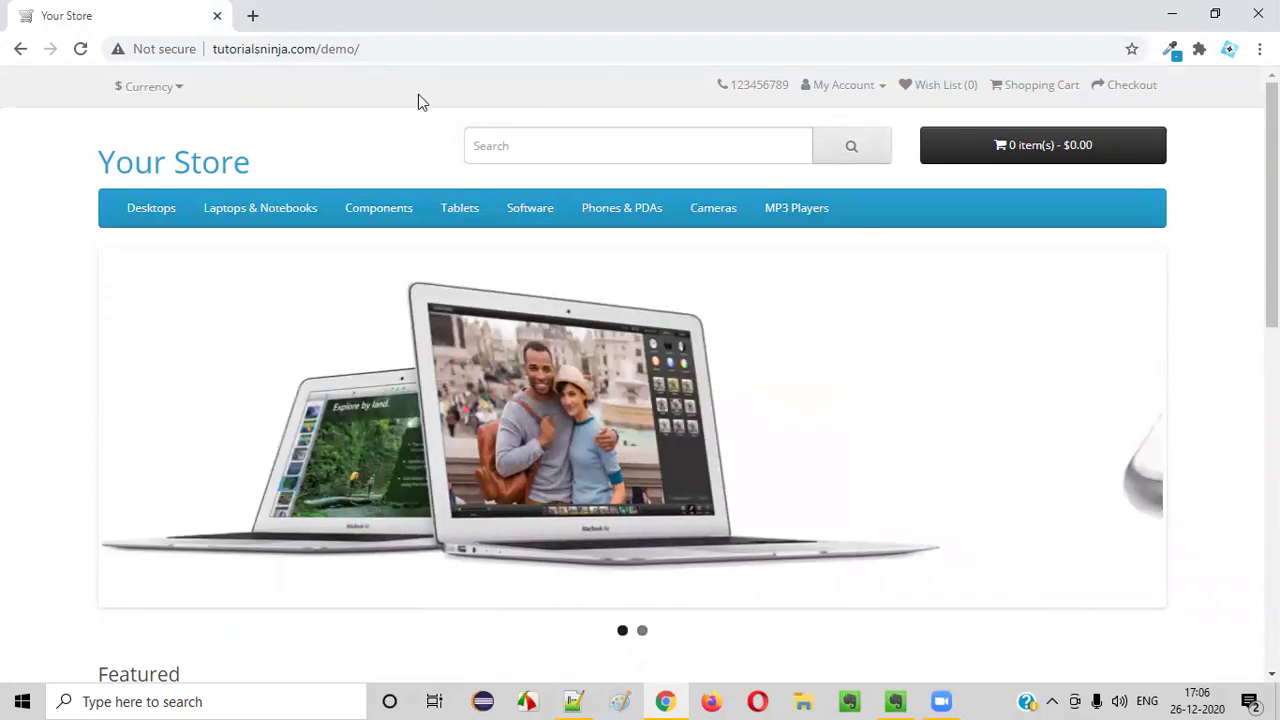
Copy the picked colour as hex #2199C6 and paste it into a new tab's address bar.
left_click(1172, 52)
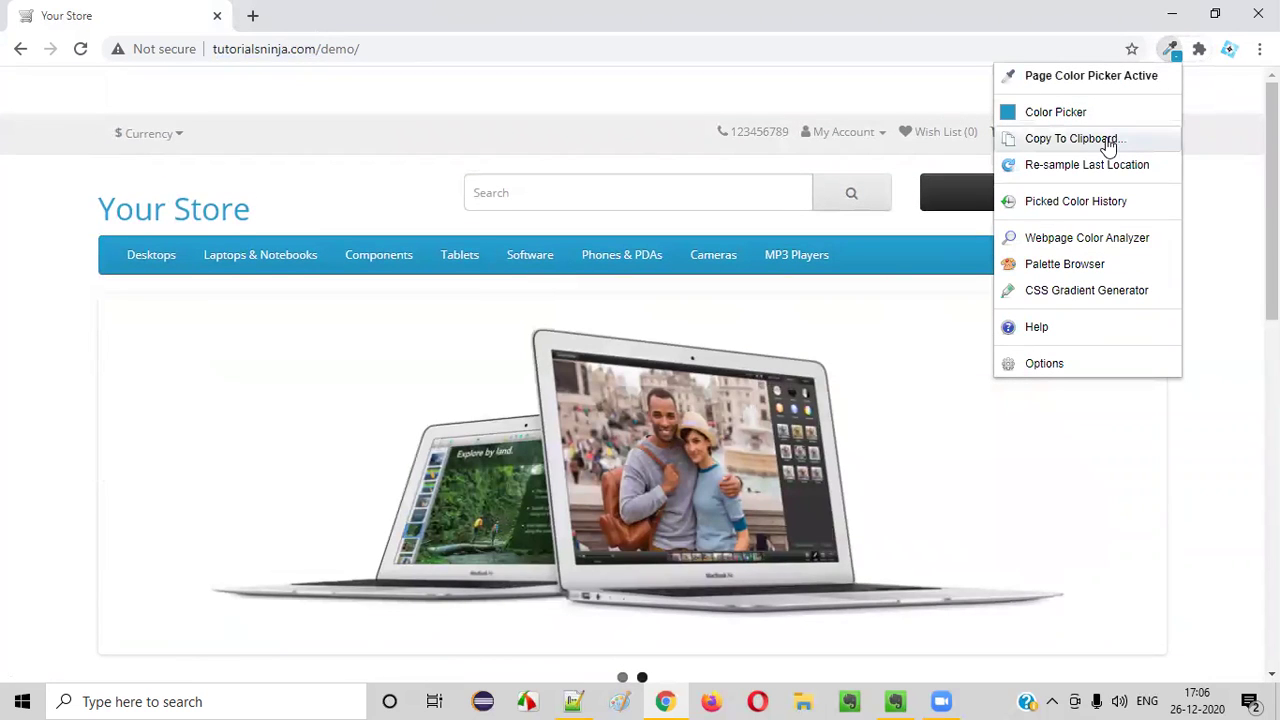
left_click(1106, 142)
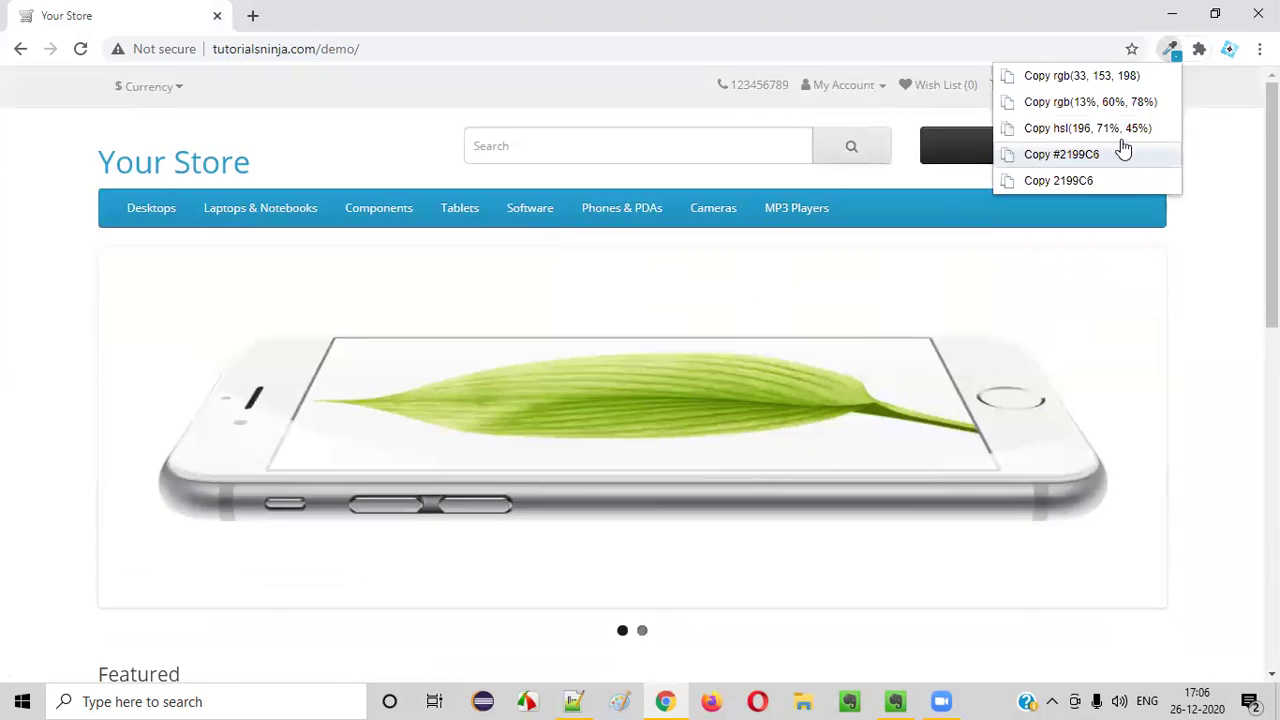
left_click(1123, 150)
left_click(252, 15)
key("ctrl+v")
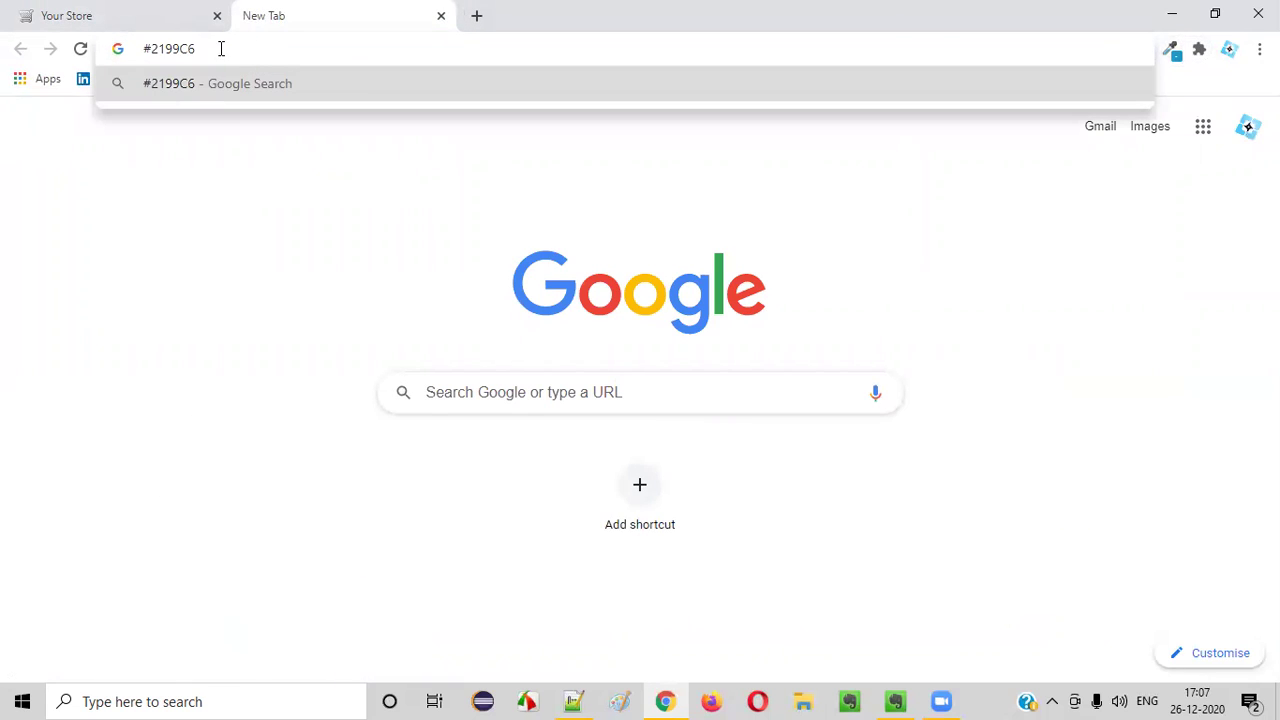
Search Google for #2199C6.
left_click_drag(221, 48, 128, 50)
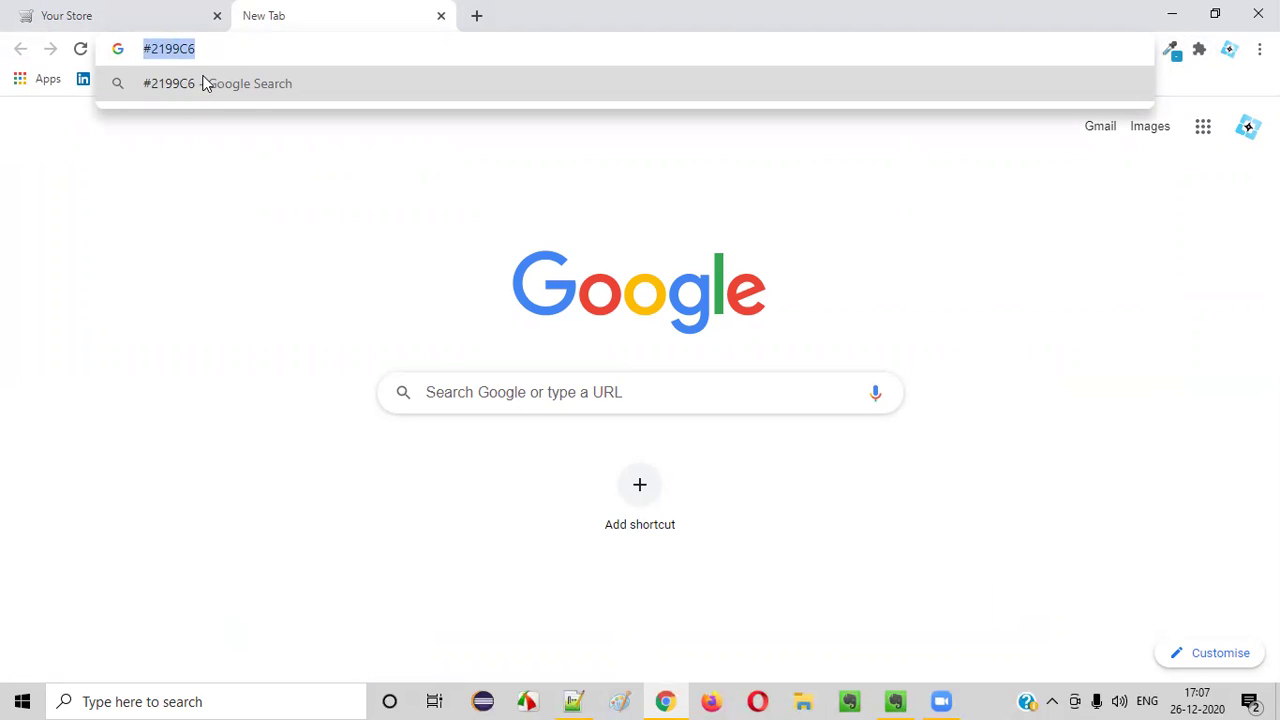
left_click(240, 50)
left_click_drag(203, 48, 152, 60)
left_click(149, 10)
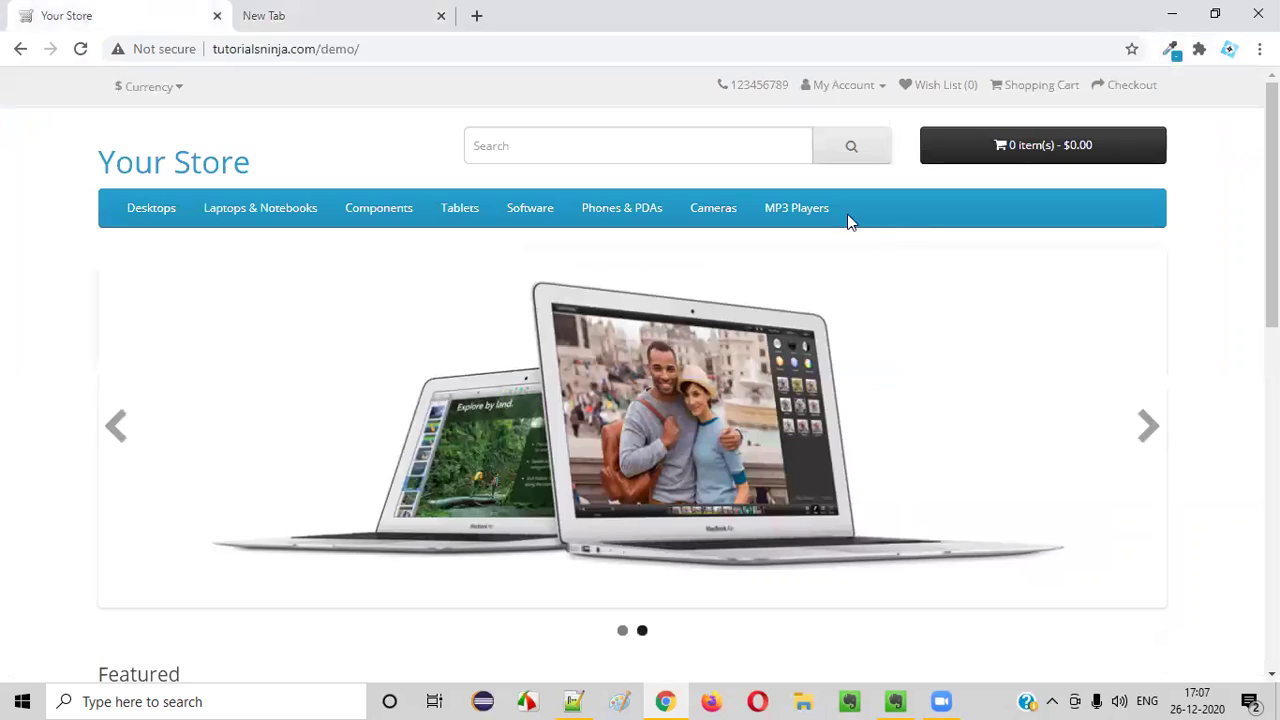
left_click(290, 16)
left_click(185, 59)
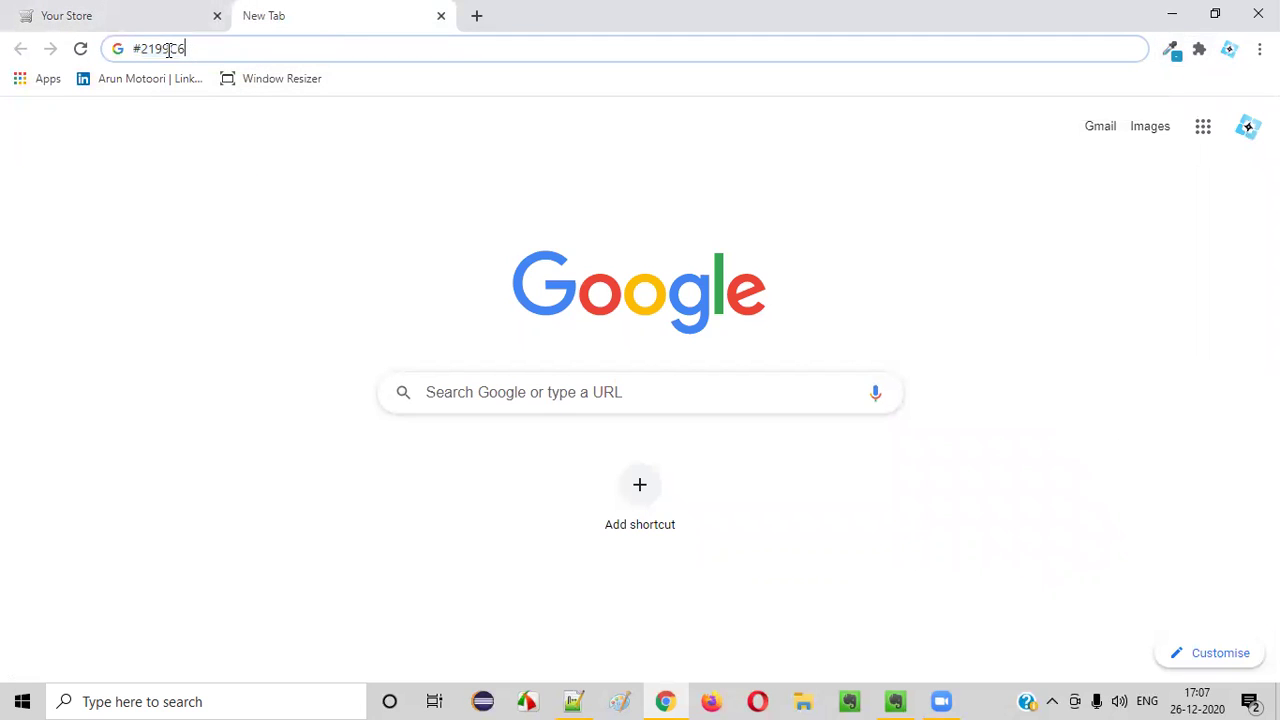
key("Return")
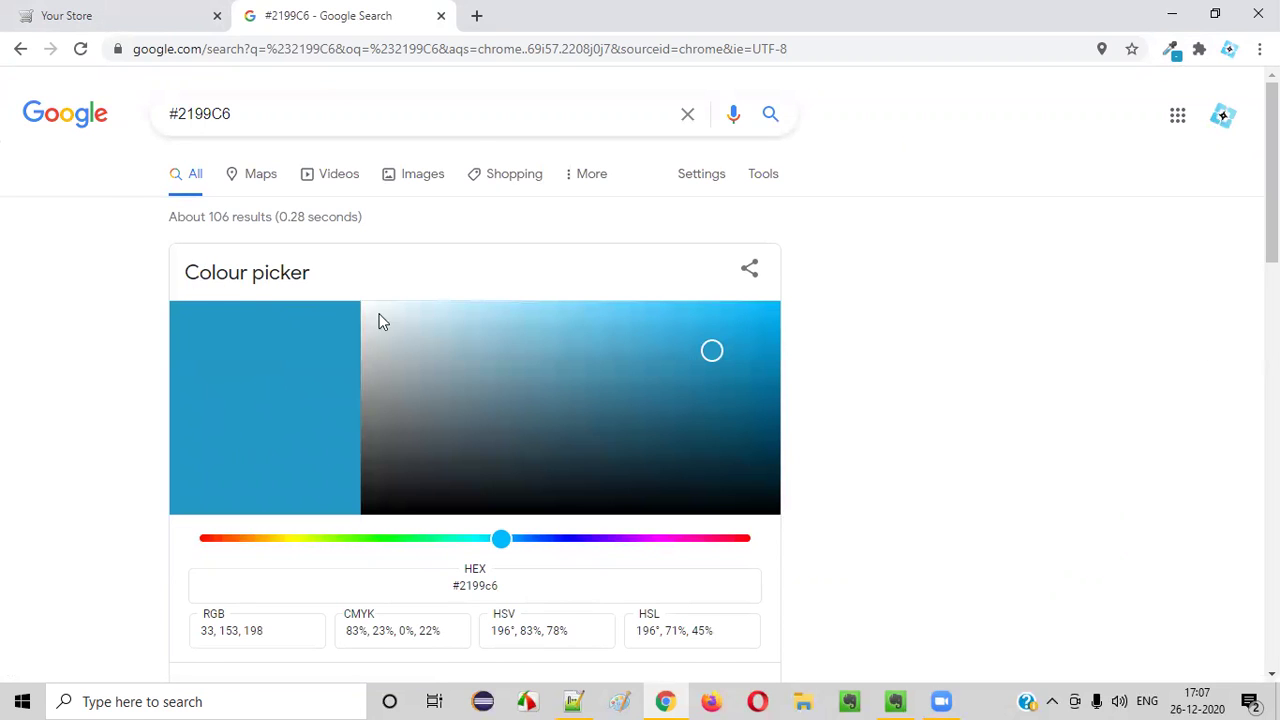
Look through the #2199C6 colour results (Pelorous, RGB 33, 153, 198), comparing with the store.
left_click(131, 22)
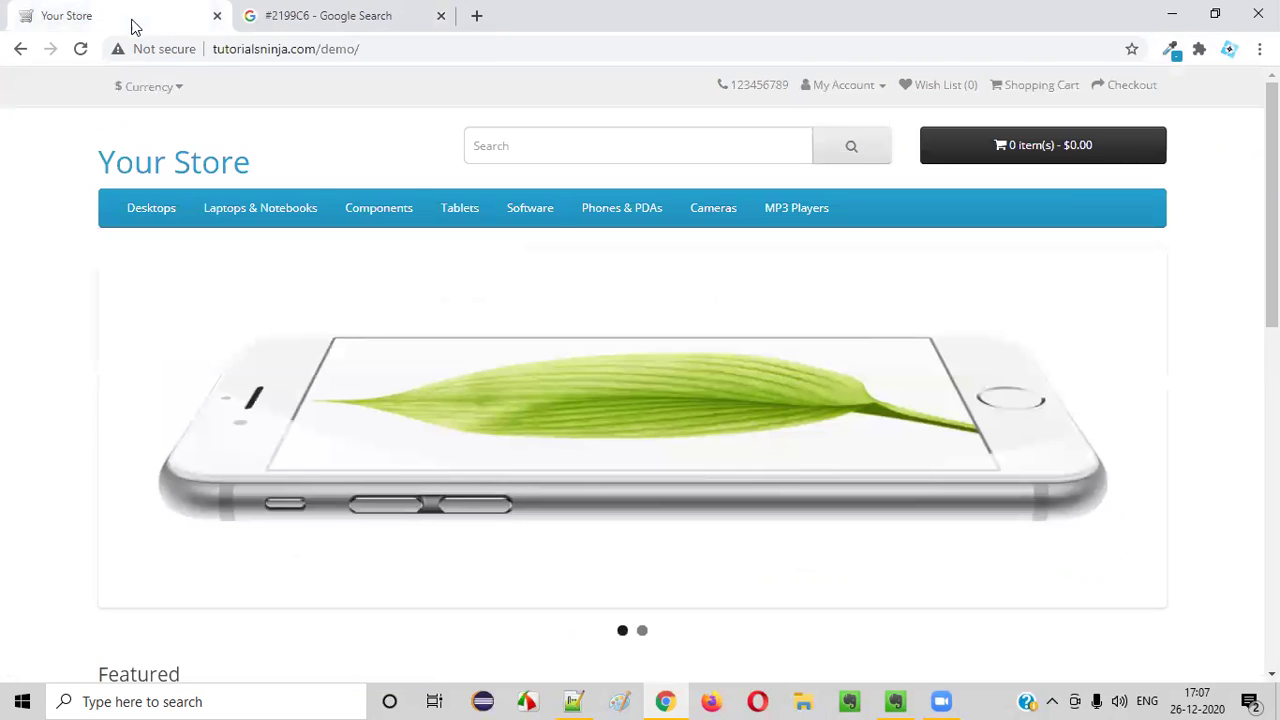
left_click(363, 48)
key("ctrl+Tab")
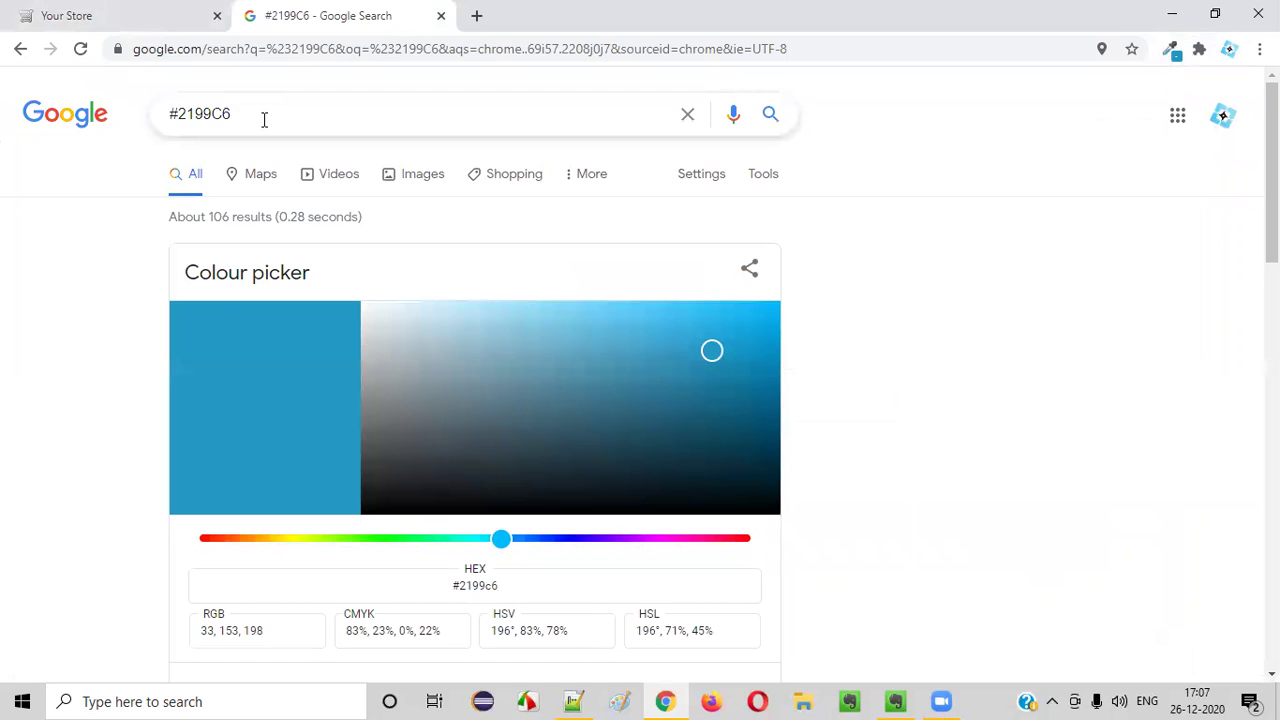
left_click_drag(264, 119, 42, 101)
scroll(350, 248, "down", 6)
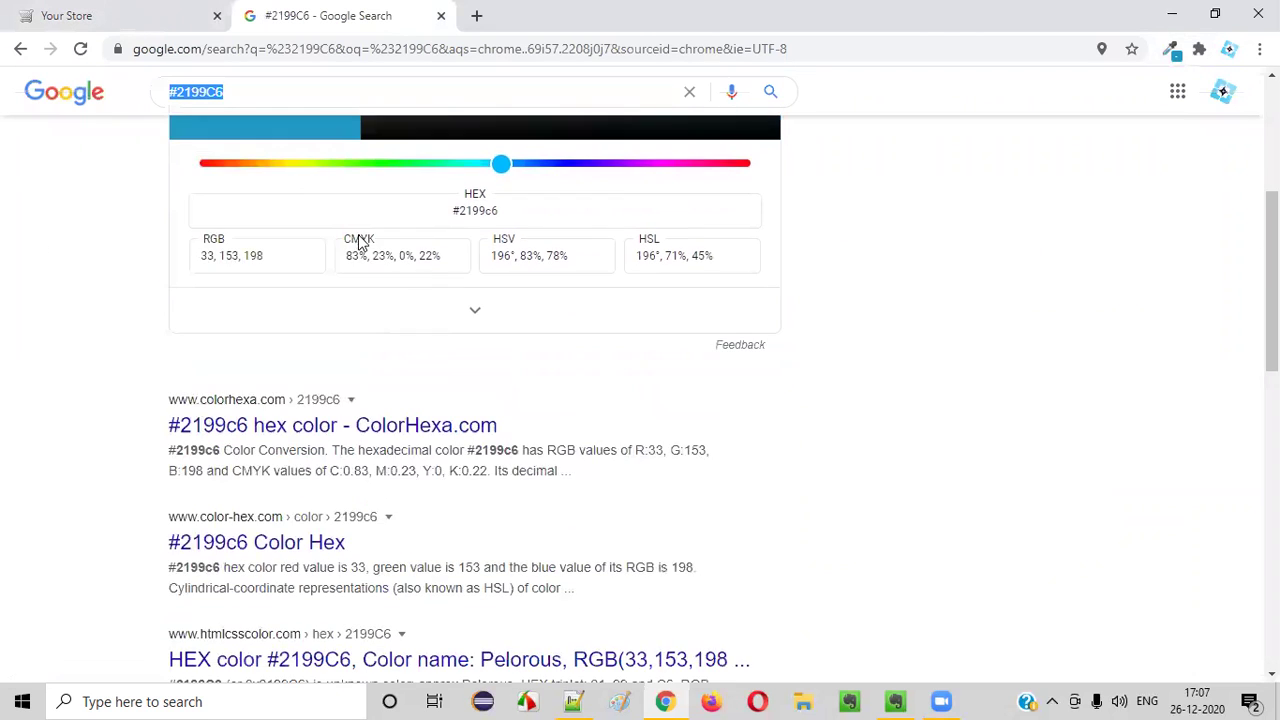
scroll(217, 556, "down", 1)
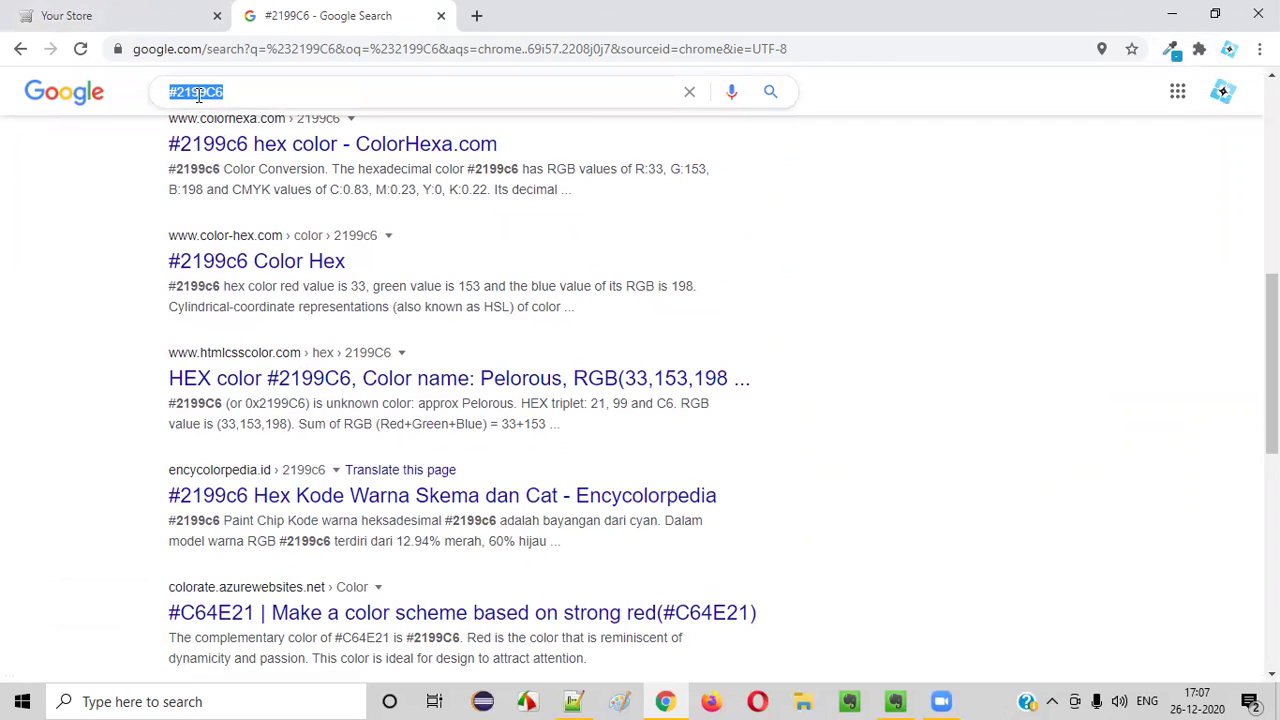
left_click(178, 16)
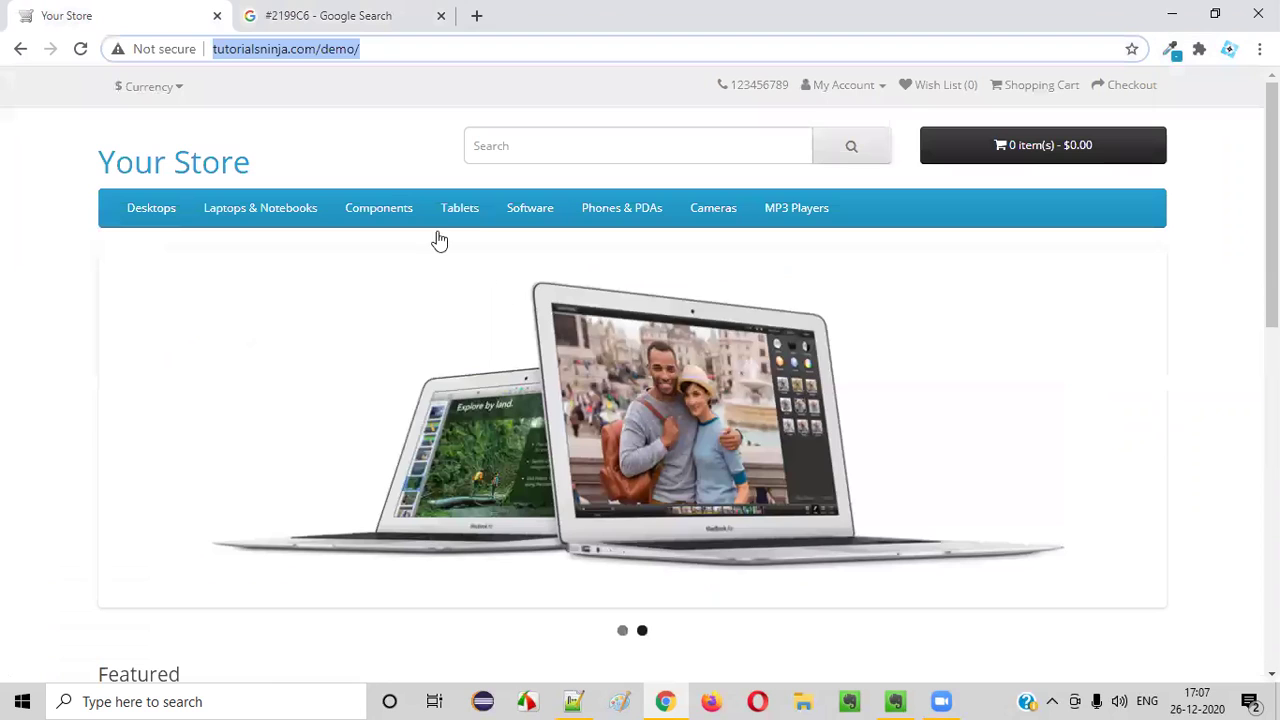
key("ctrl+Tab")
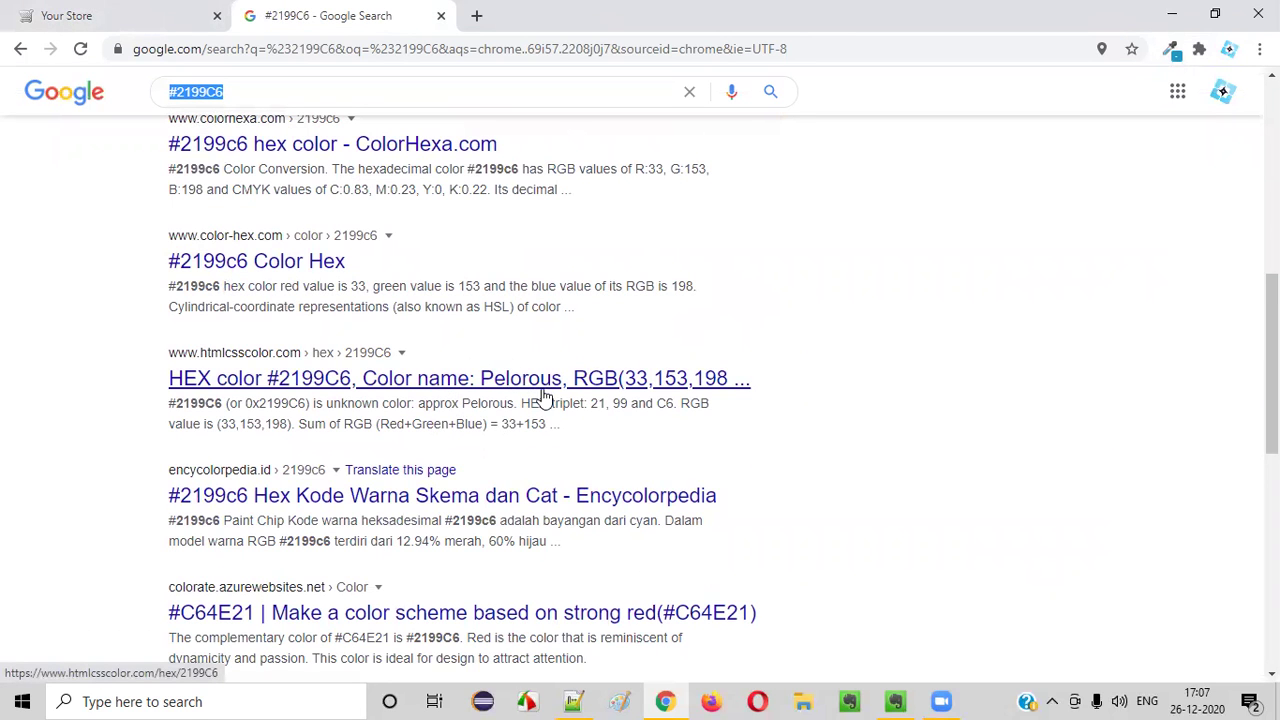
Return to the store homepage and scroll through it.
key("ctrl+Tab")
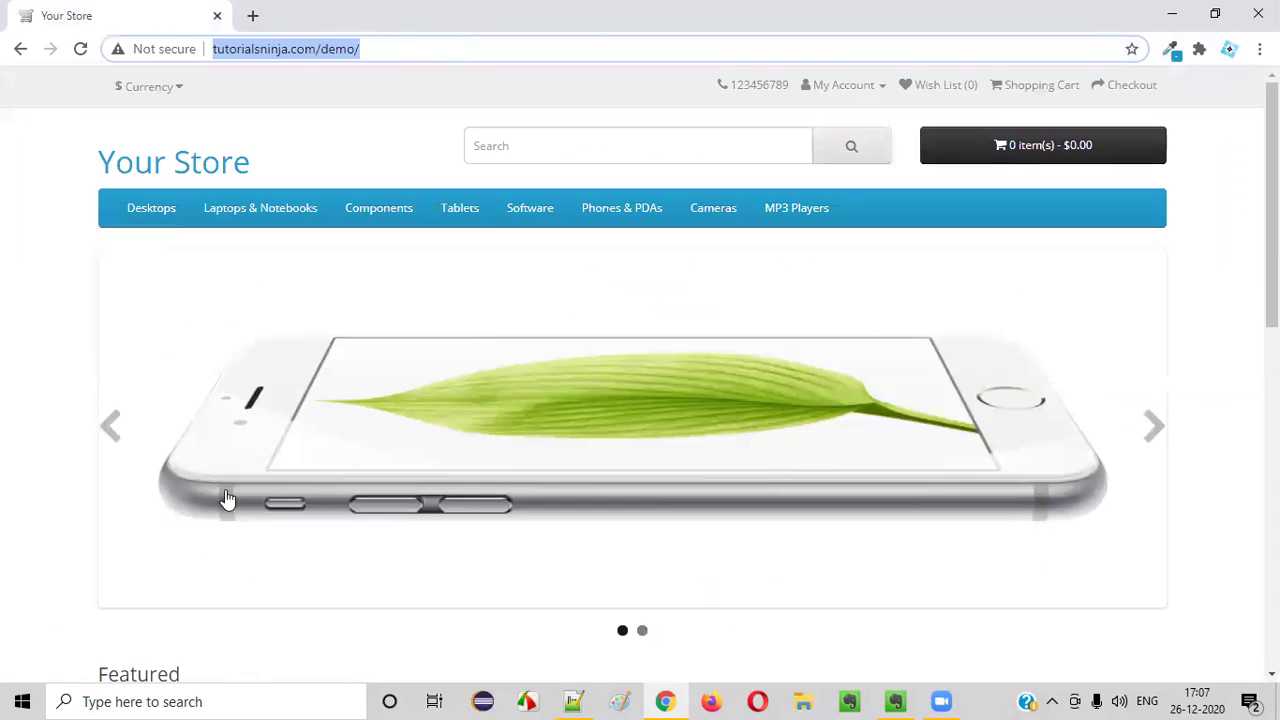
scroll(1137, 400, "down", 3)
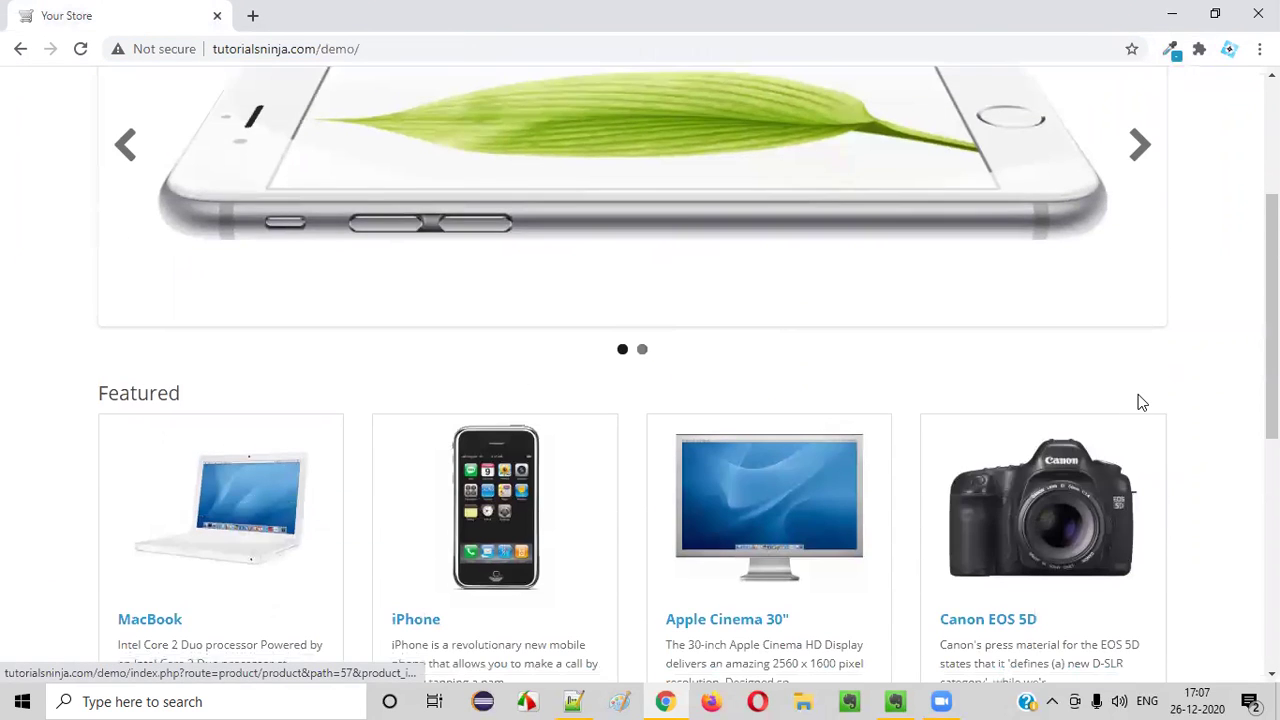
scroll(1134, 395, "down", 3)
scroll(1134, 386, "down", 2)
scroll(1125, 378, "up", 10)
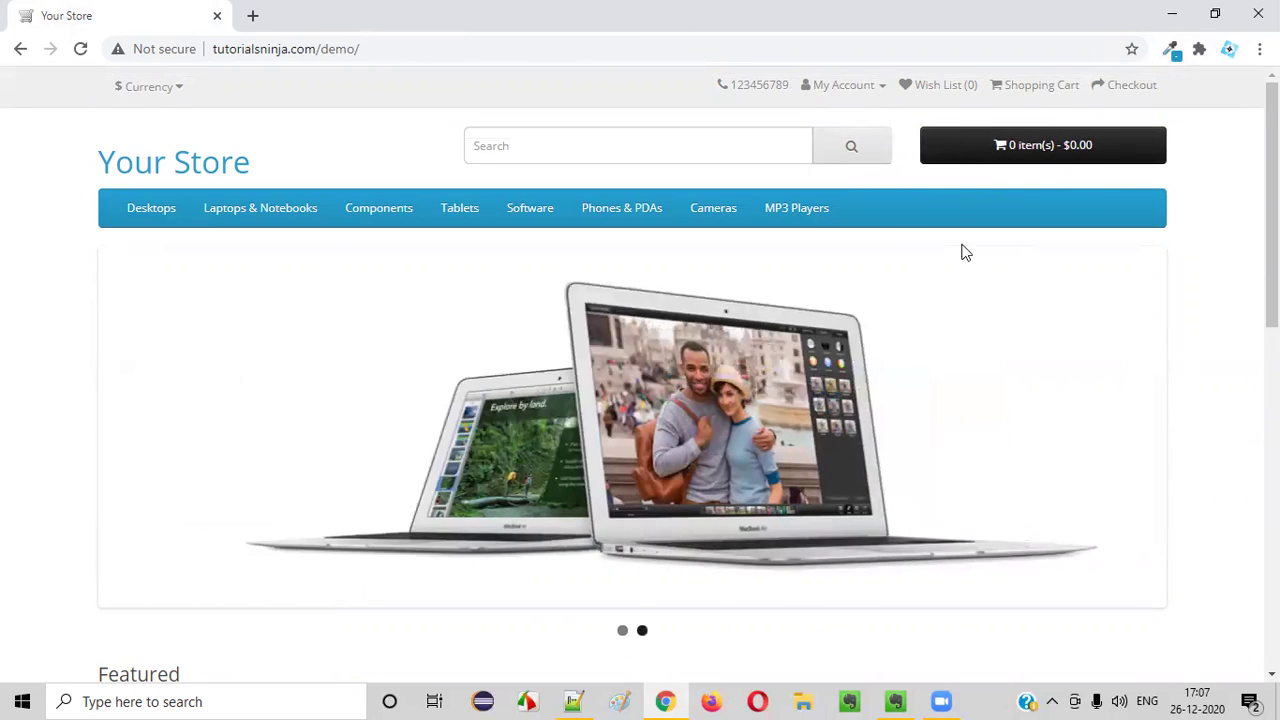
Sample the cart button's colour (#232323) with ColorZilla and show its copy formats.
left_click(1173, 50)
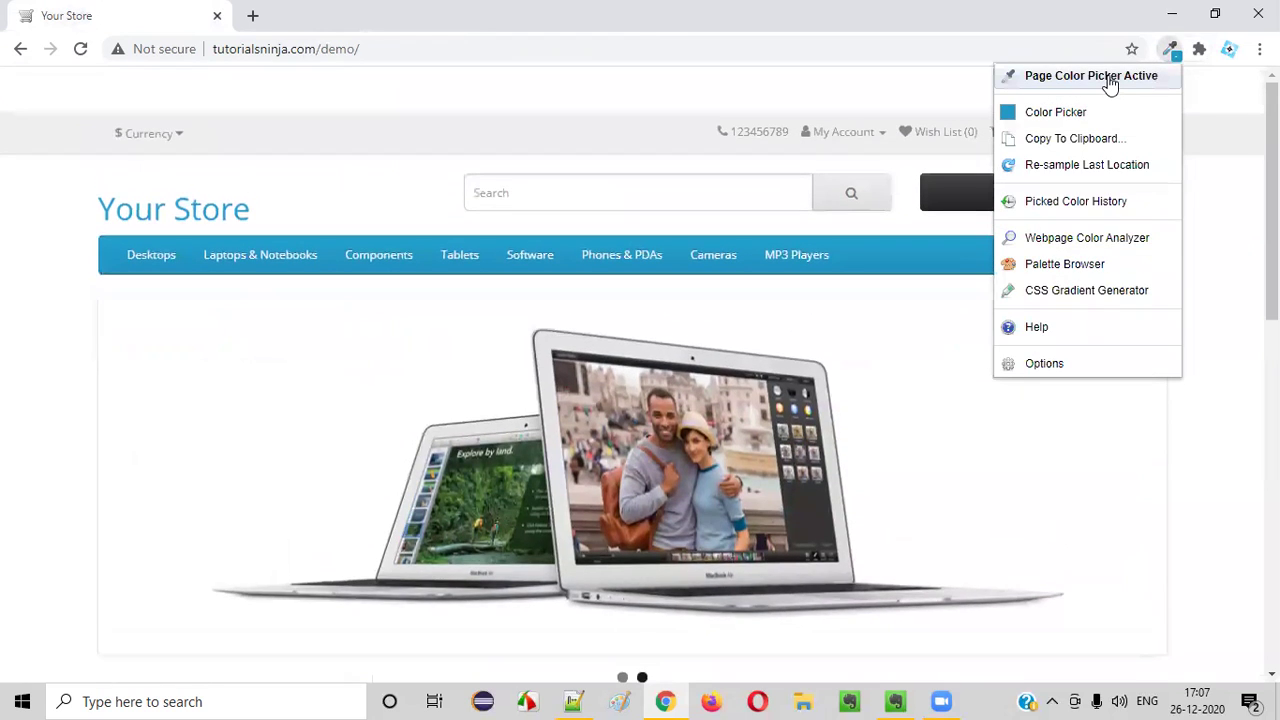
left_click(1108, 78)
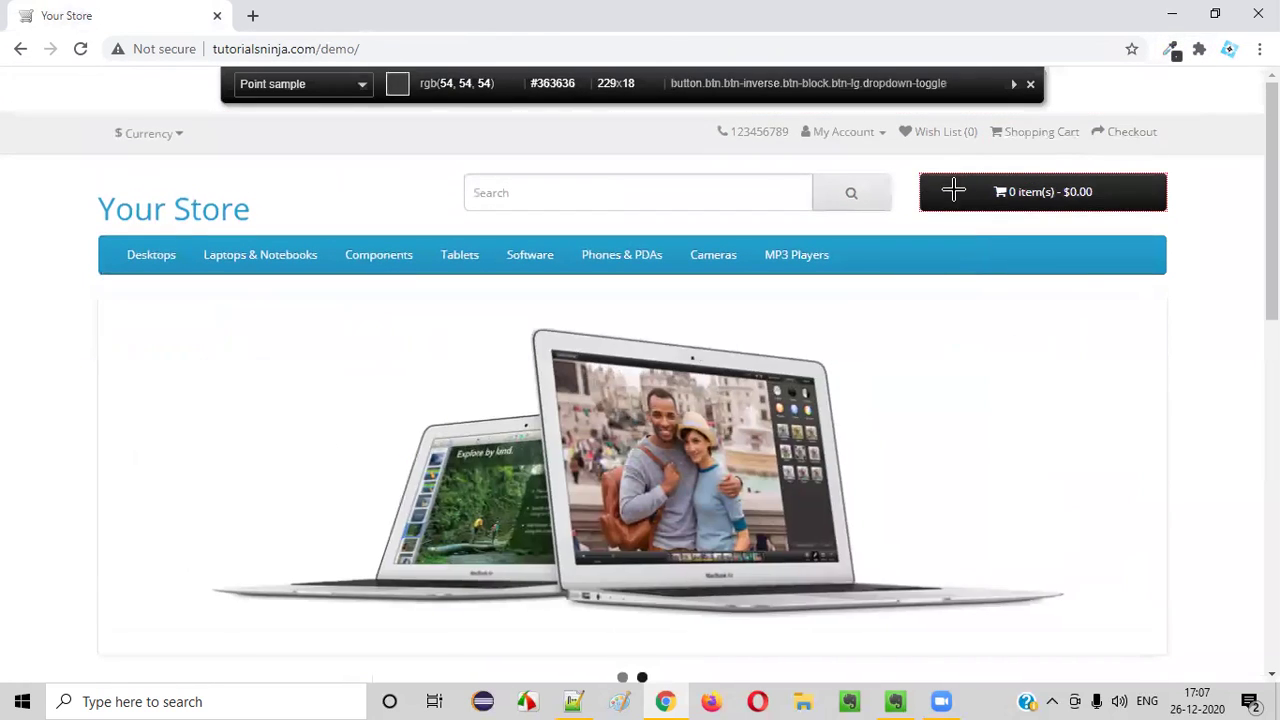
left_click(951, 190)
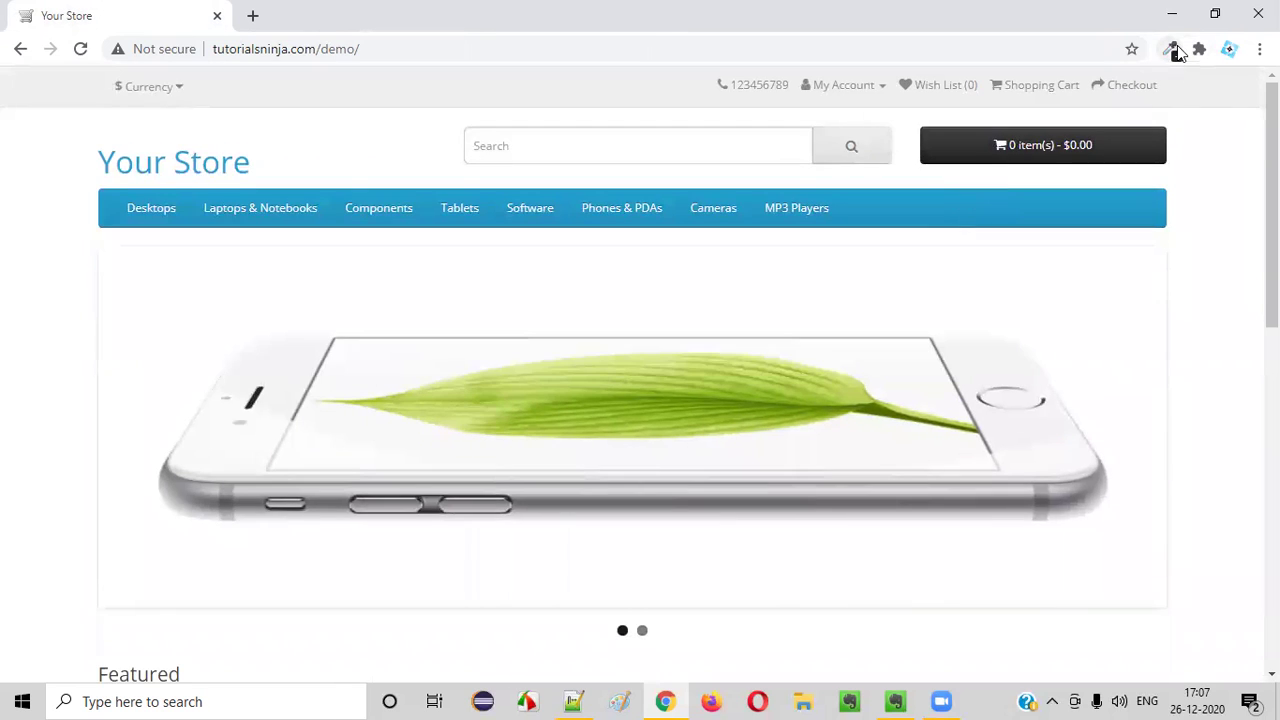
left_click(1170, 49)
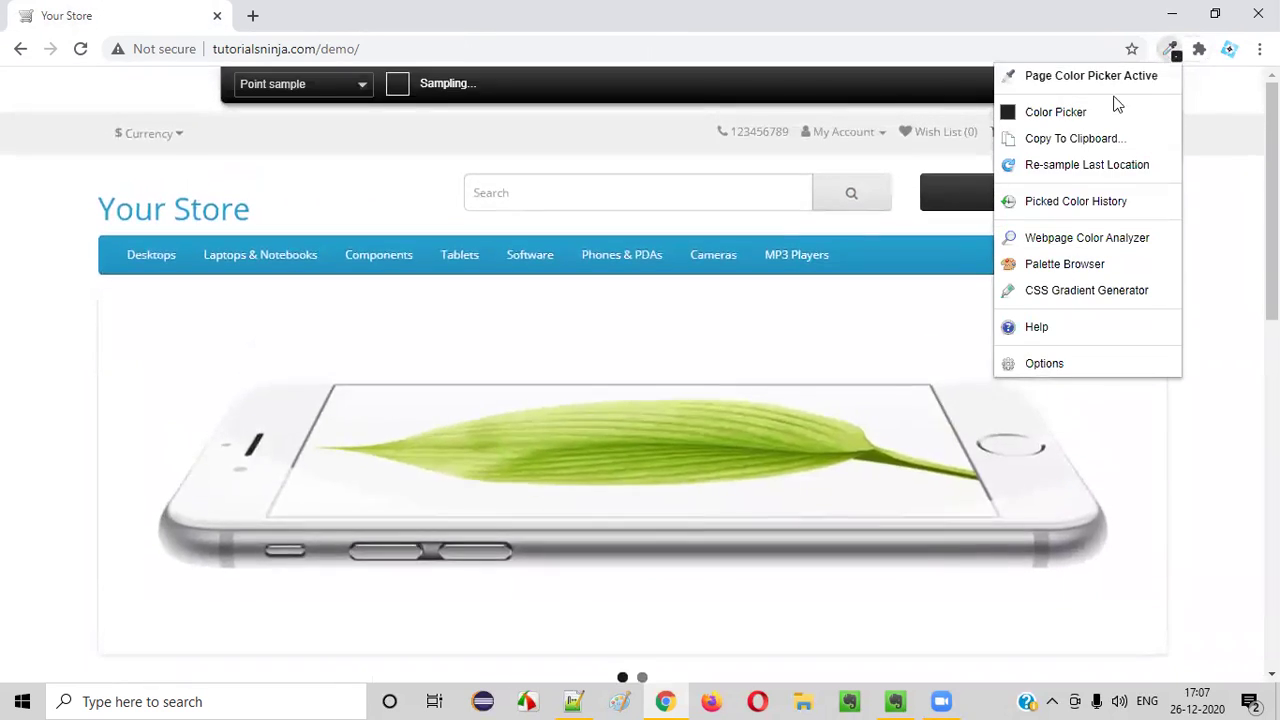
left_click(1100, 145)
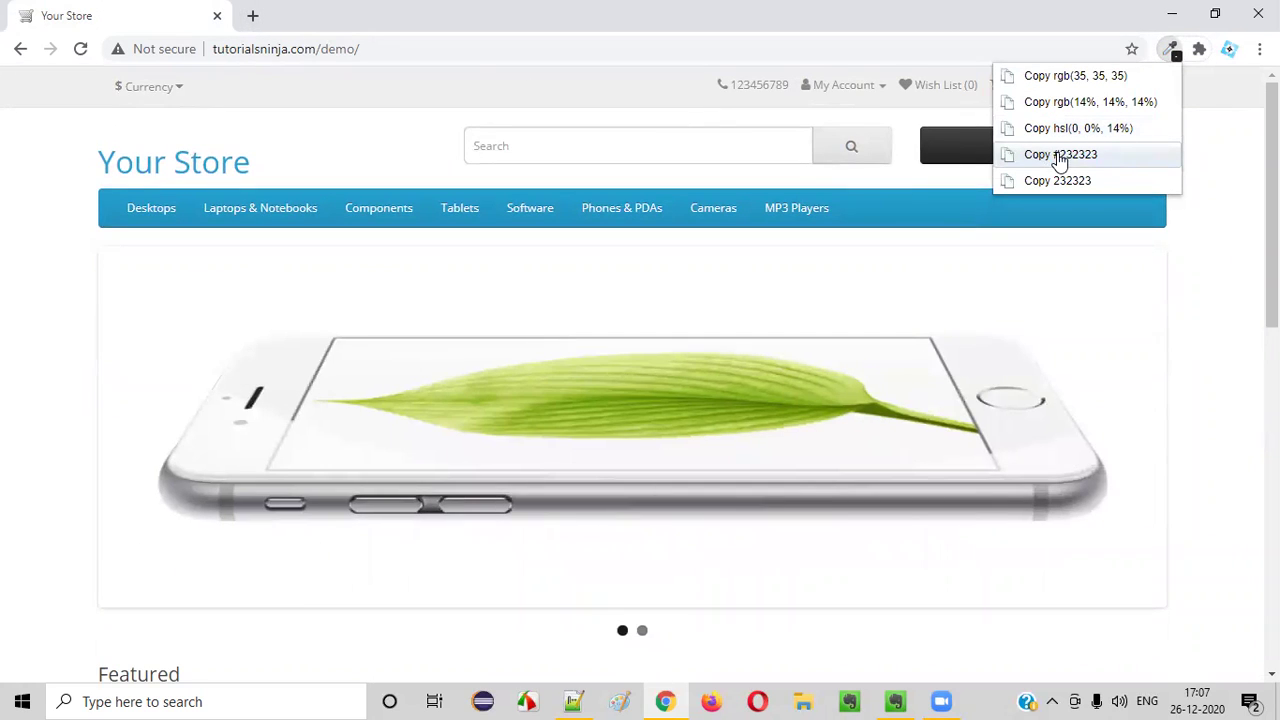
Copy #232323 and search Google for it in a new tab.
left_click(1060, 154)
left_click(252, 18)
key("ctrl+v")
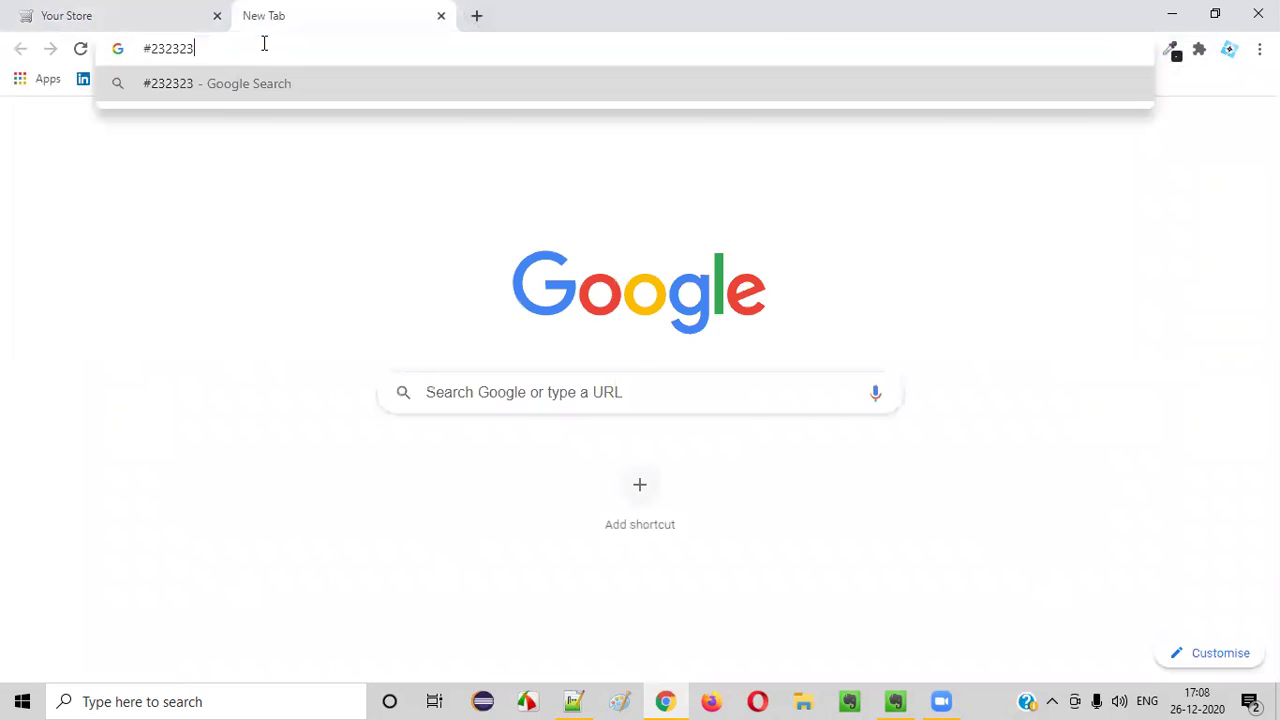
key("Return")
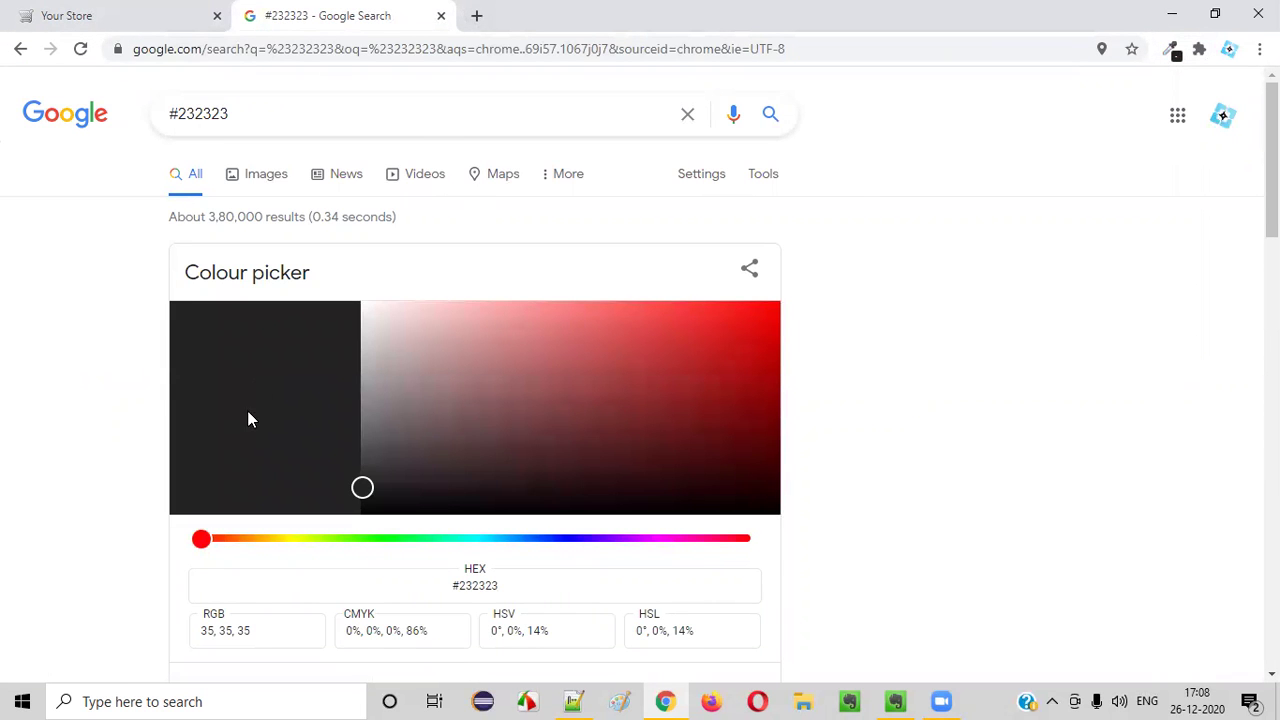
Scroll through the #232323 results, which name the colour Nero (RGB 35, 35, 35).
left_click(86, 14)
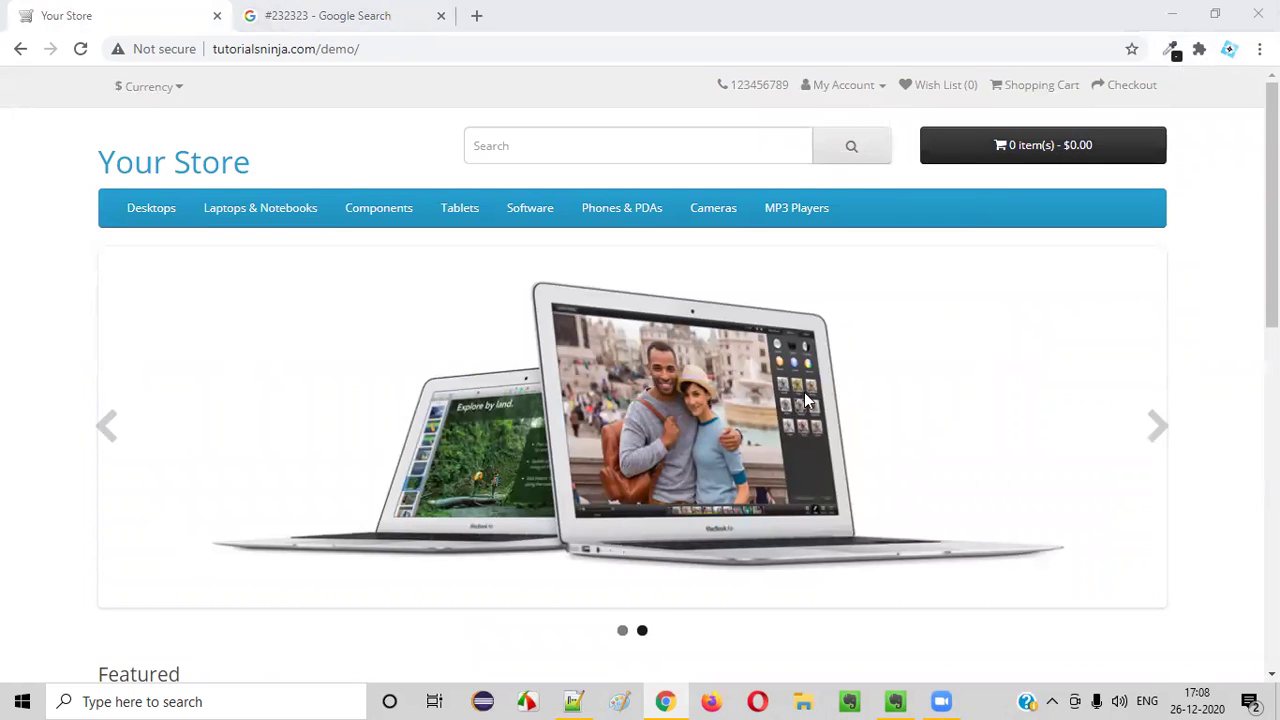
scroll(808, 400, "down", 4)
left_click(380, 15)
scroll(499, 298, "down", 5)
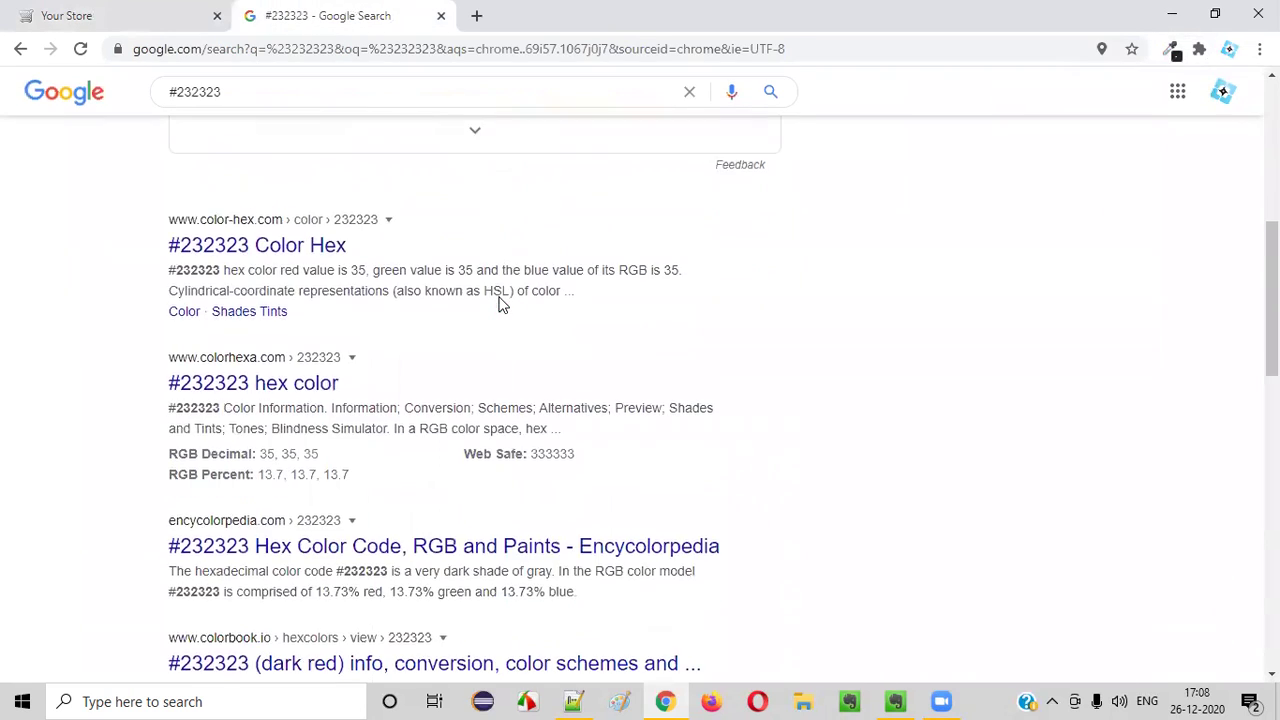
scroll(502, 305, "down", 2)
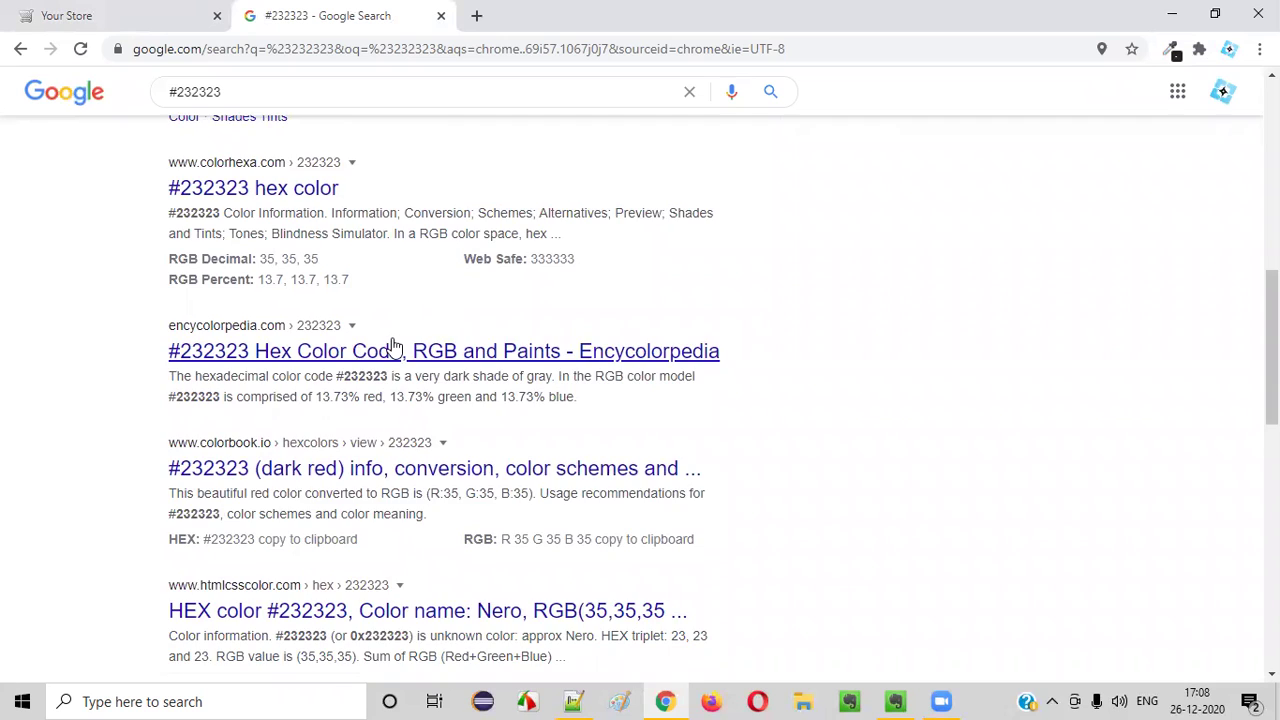
scroll(300, 430, "down", 1)
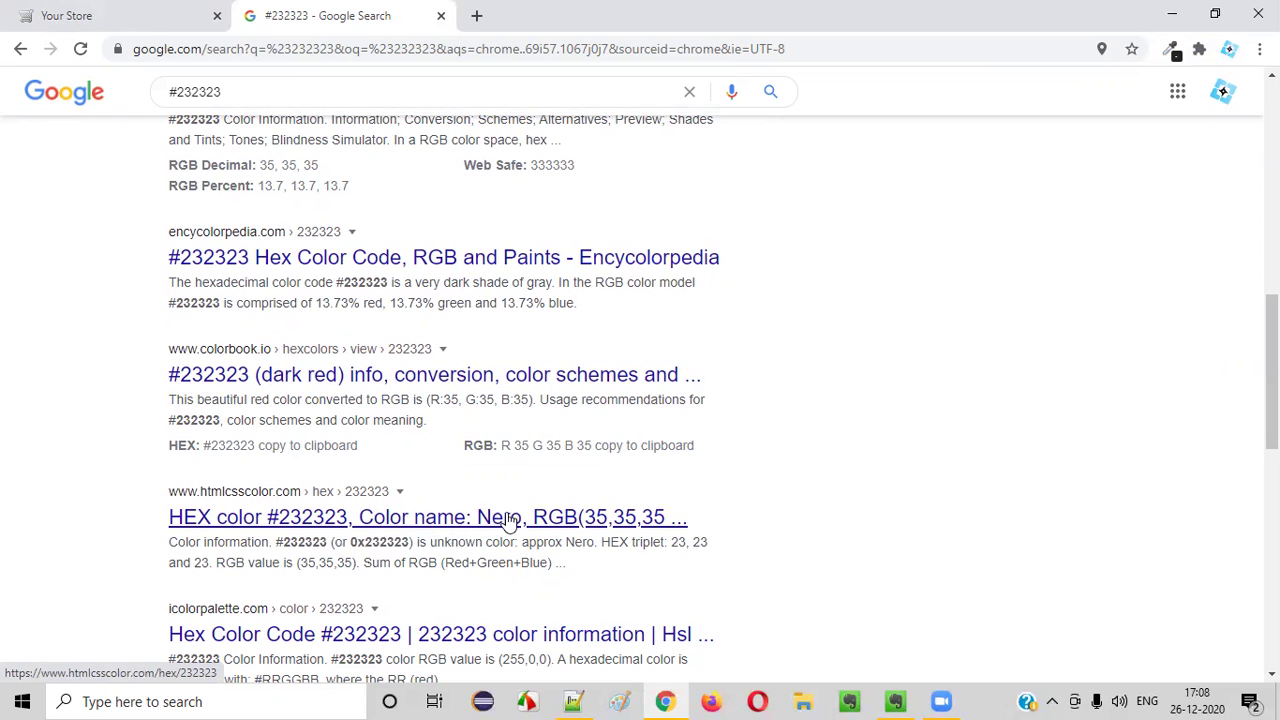
Close the #232323 search tab and scroll the store homepage back to the top.
left_click(120, 15)
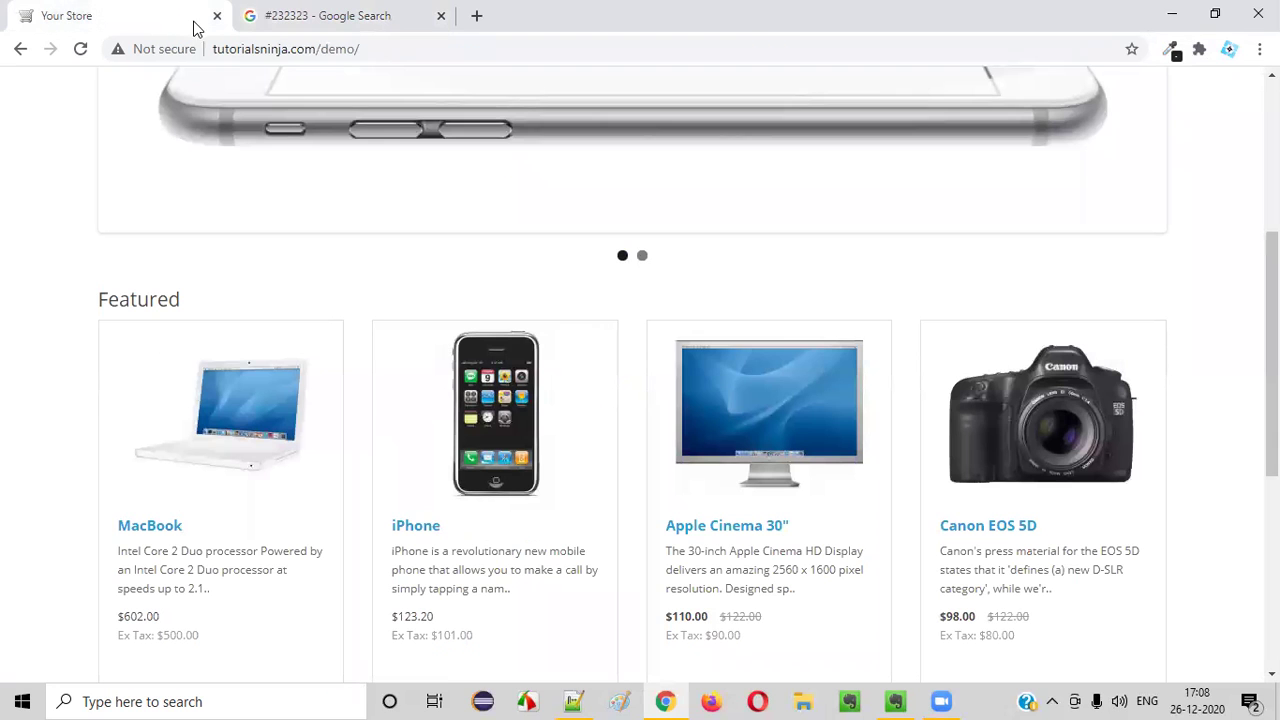
left_click(330, 15)
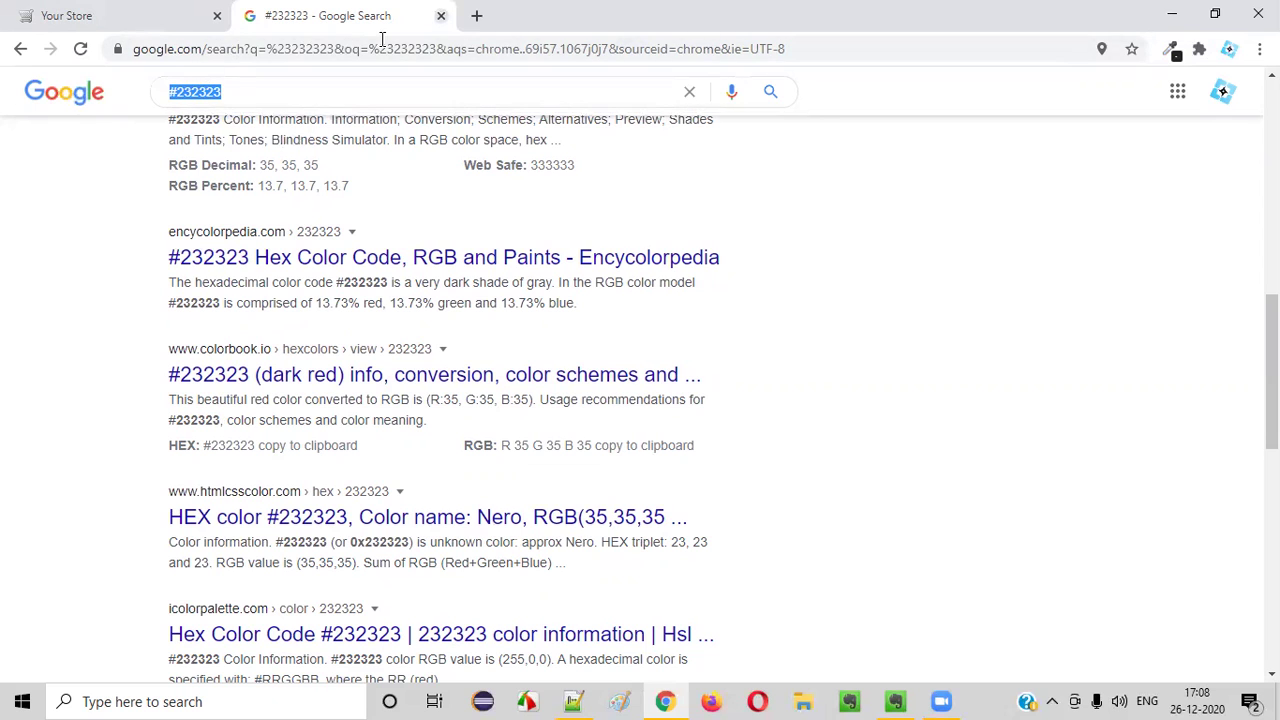
key("ctrl+w")
scroll(389, 357, "up", 4)
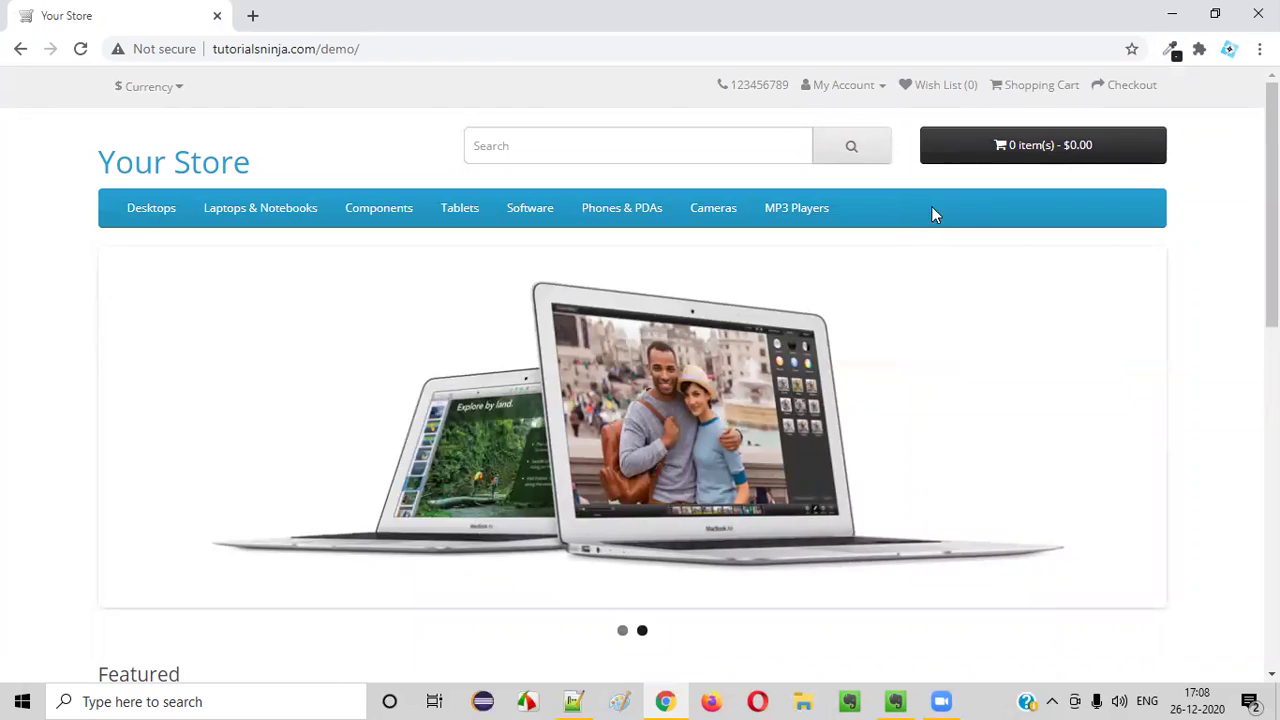
left_click(896, 701)
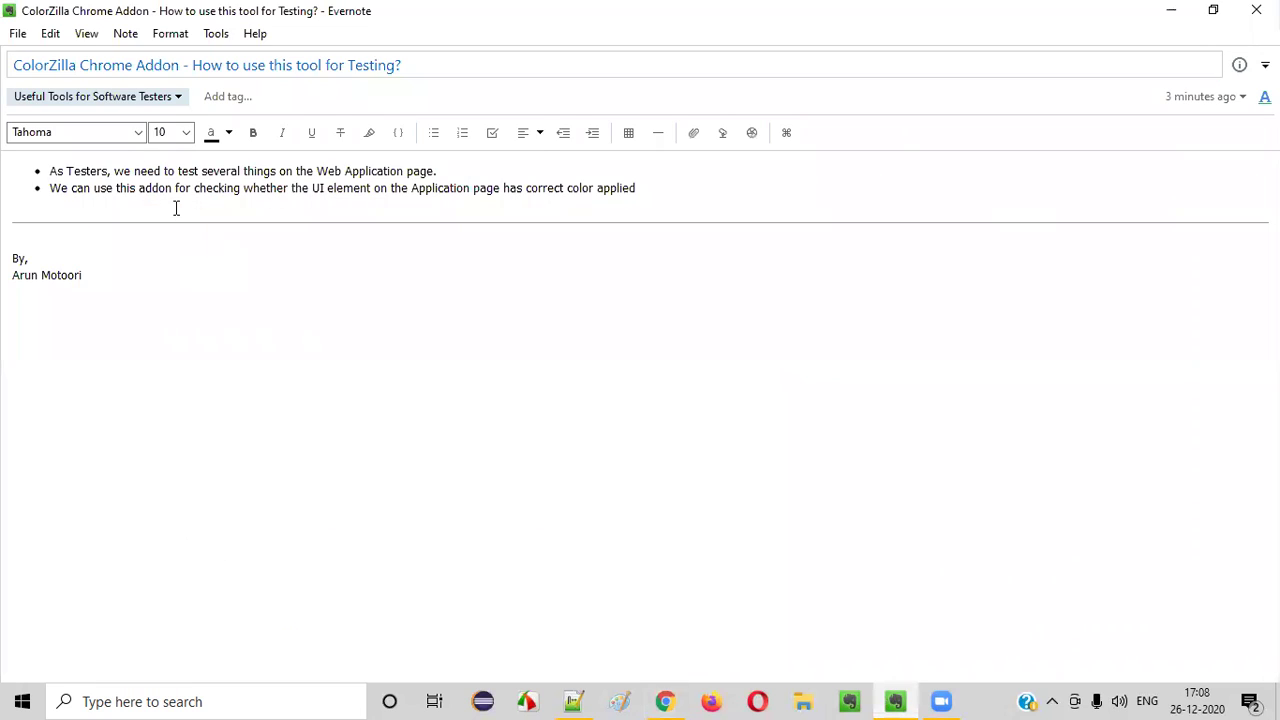
double_click(75, 65)
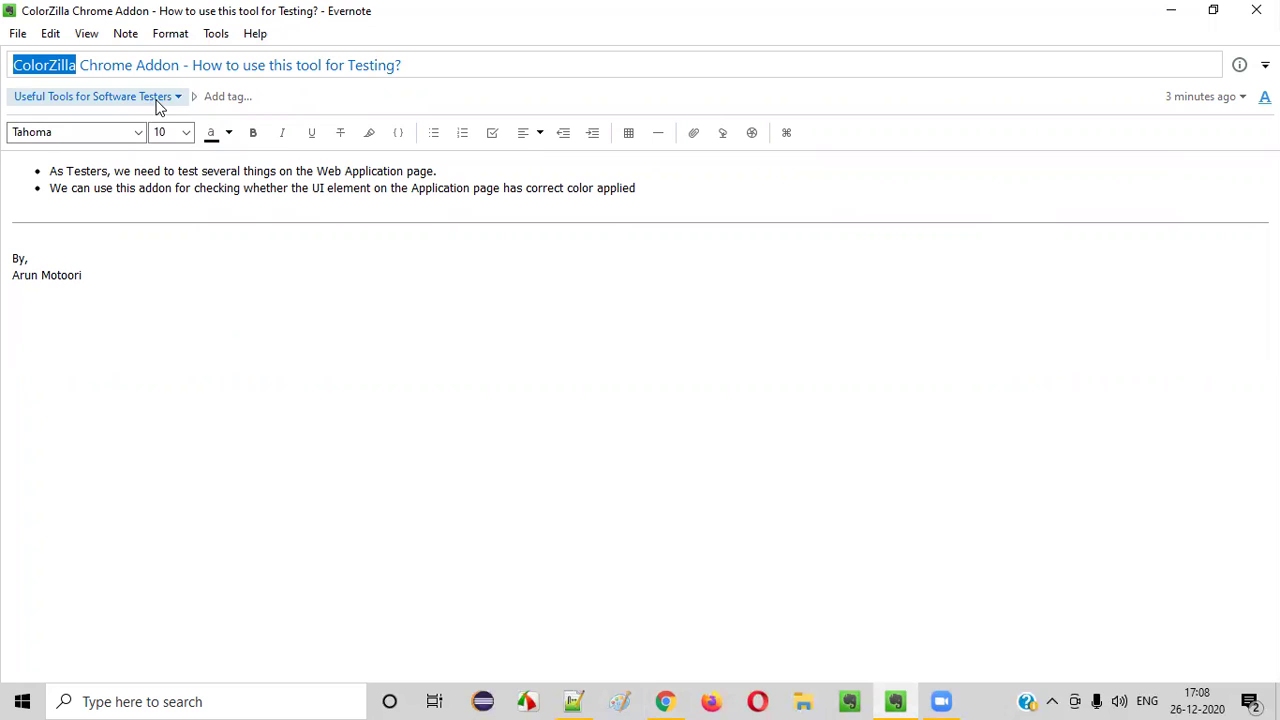
left_click(309, 273)
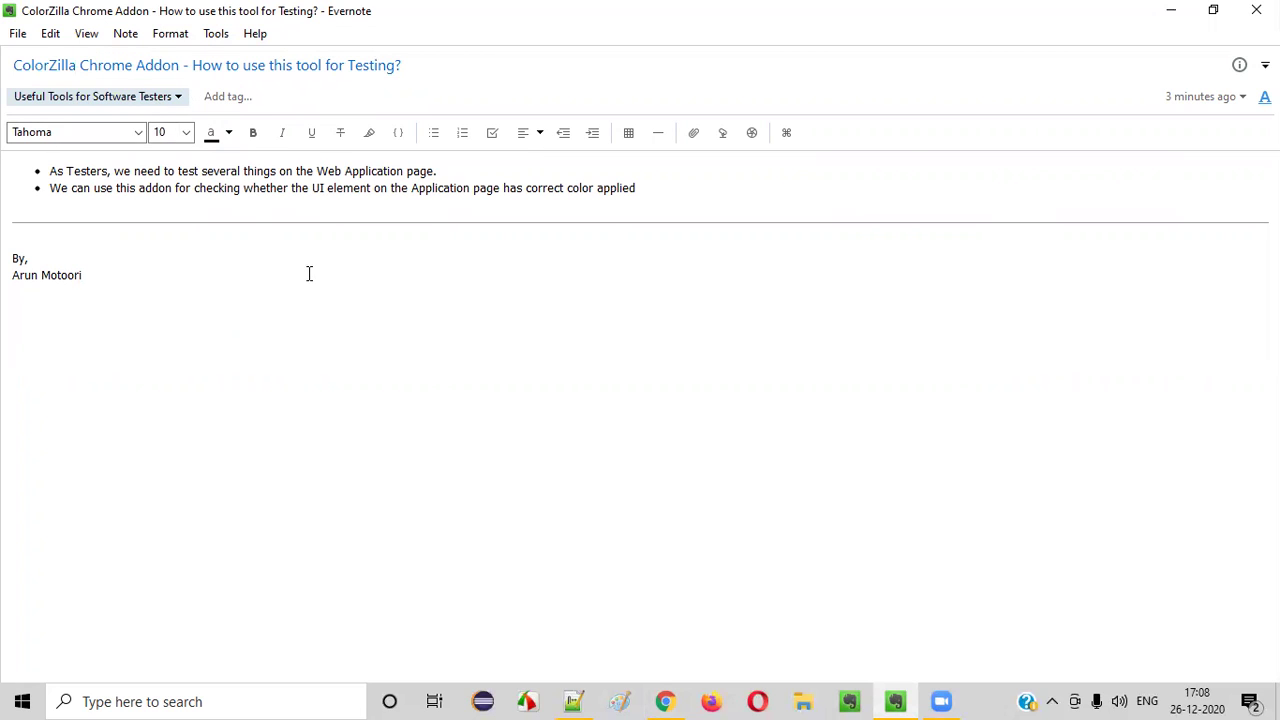